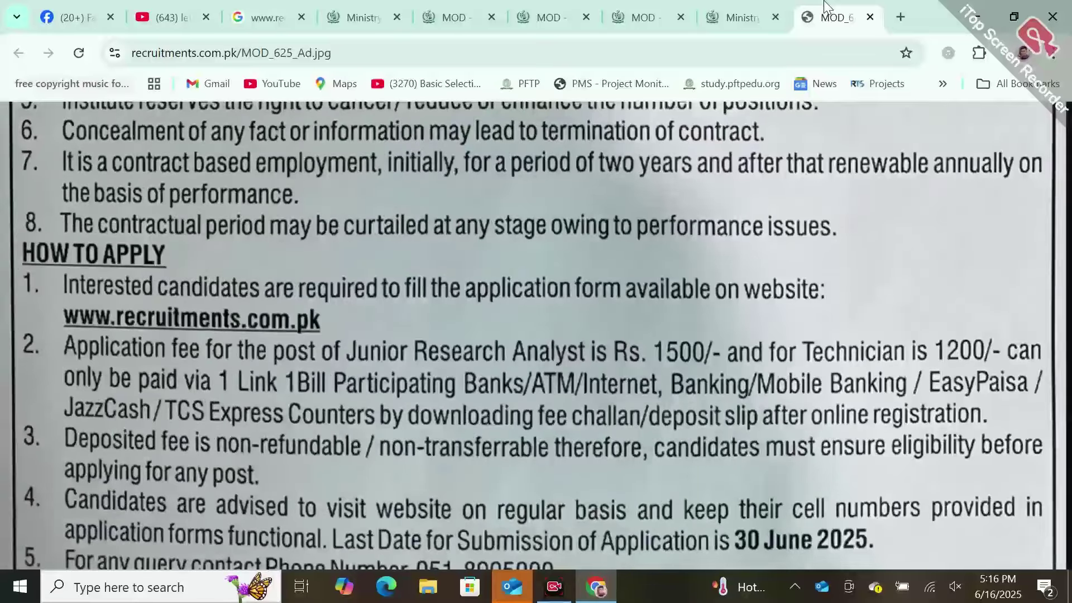
# Look through the open Ministry of Defence sign-up, application form, login, latest advertisement and full-size job ad pages
pyautogui.click(451, 8)
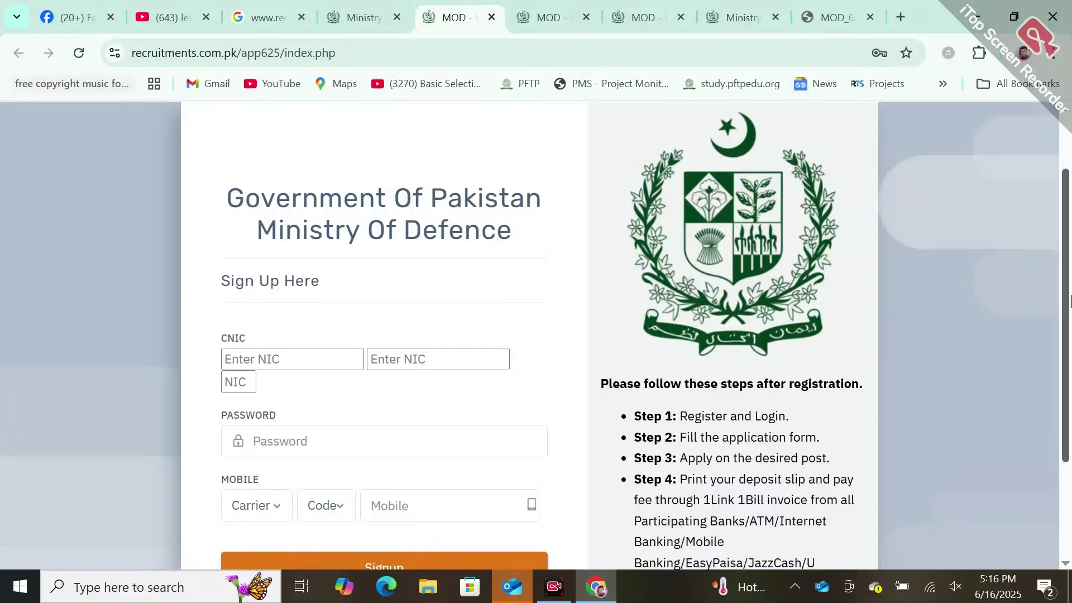
pyautogui.moveTo(1071, 302)
pyautogui.mouseDown()
pyautogui.moveTo(1071, 341)
pyautogui.moveTo(1071, 304)
pyautogui.mouseUp()
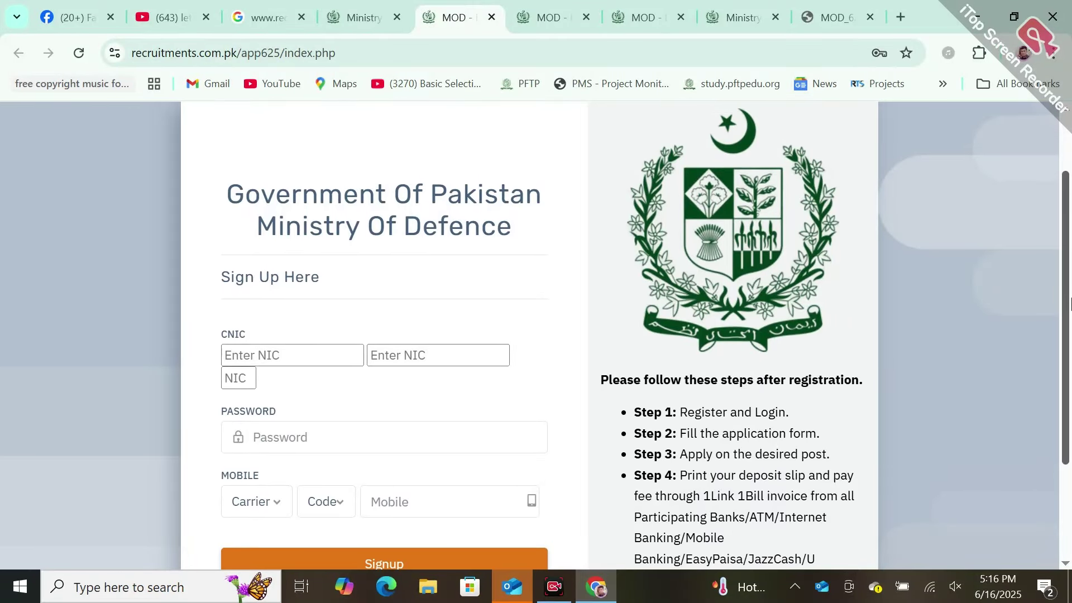
pyautogui.click(575, 8)
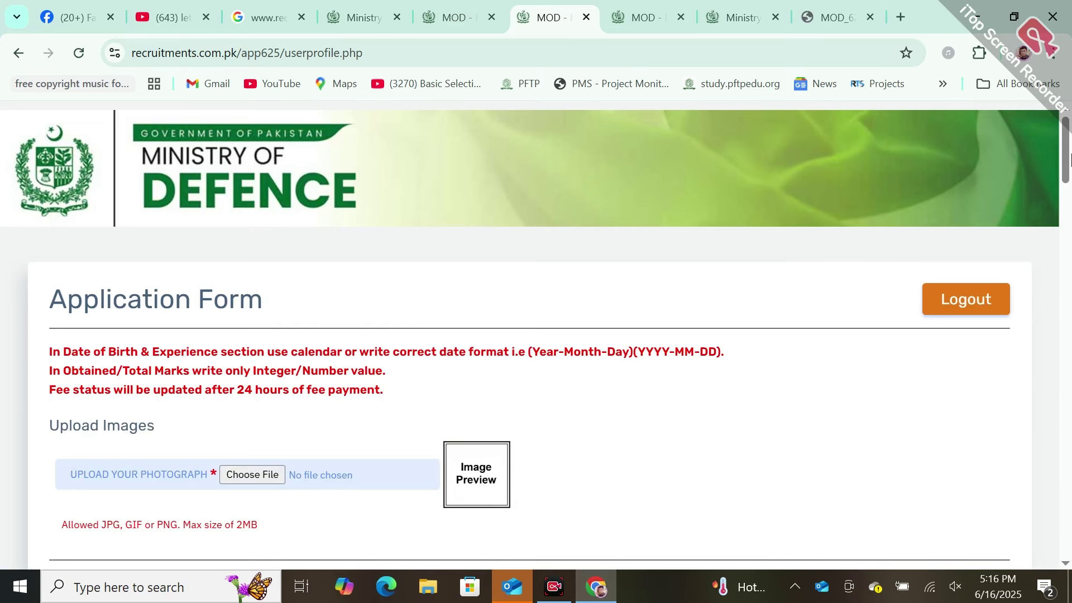
pyautogui.moveTo(1071, 160); pyautogui.dragTo(1052, 123)
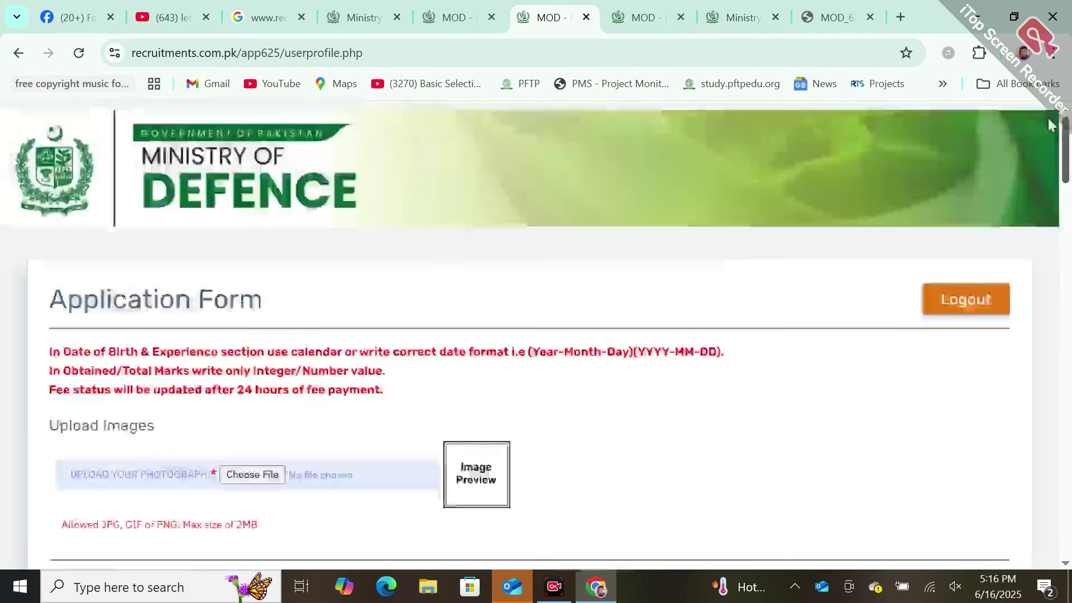
pyautogui.click(629, 7)
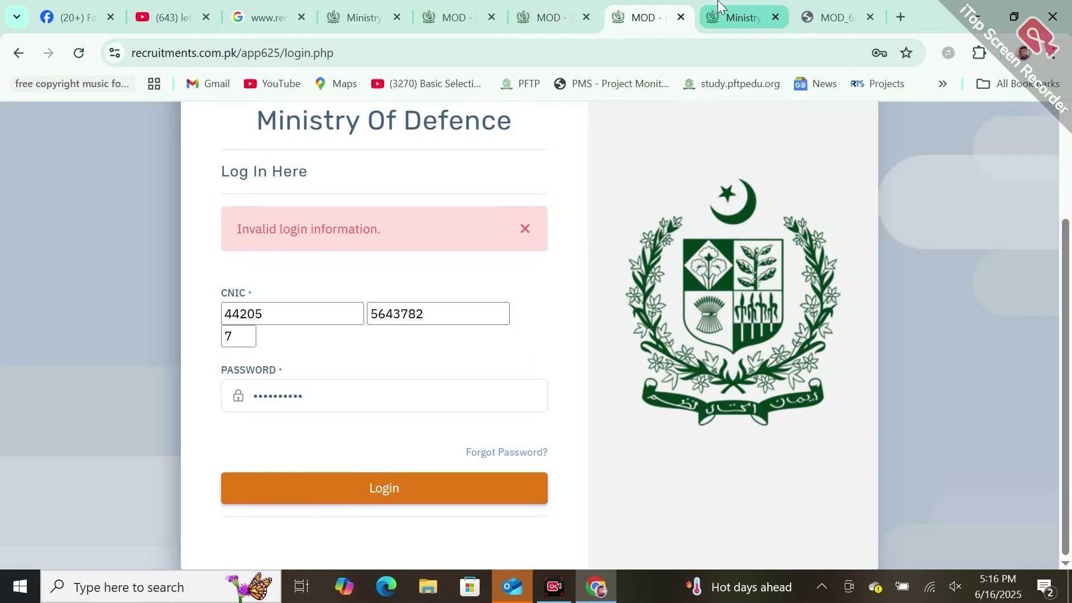
pyautogui.click(718, 6)
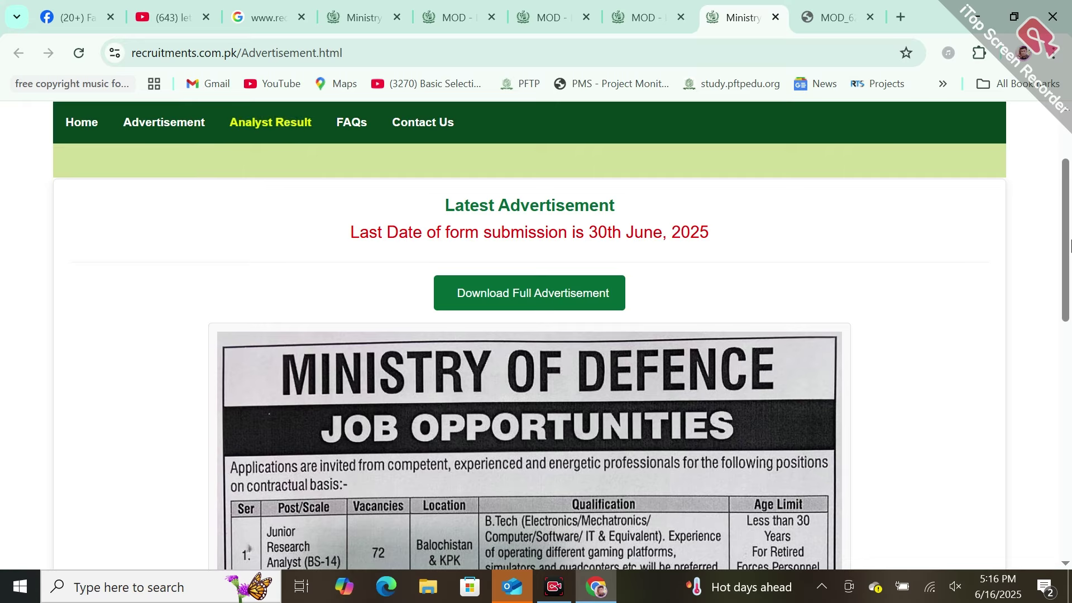
pyautogui.moveTo(1070, 246); pyautogui.dragTo(1070, 162)
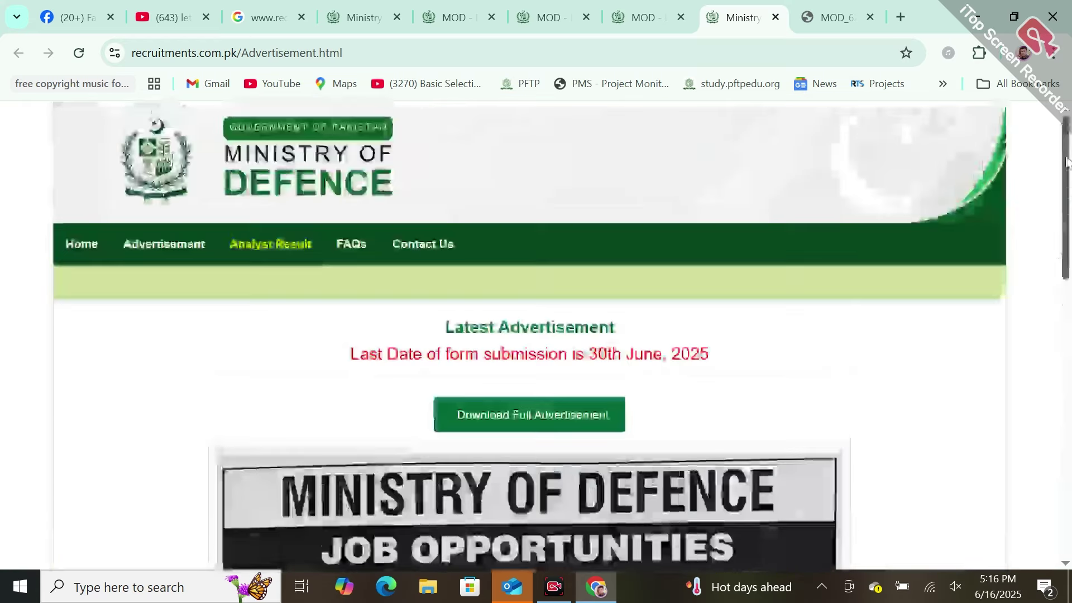
pyautogui.click(842, 7)
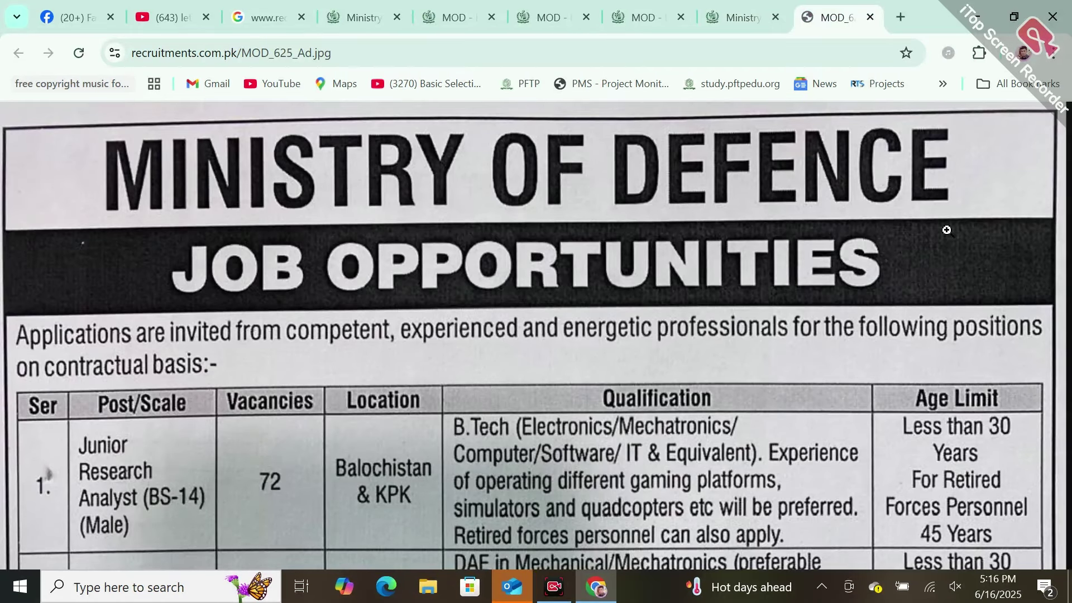
pyautogui.scroll(-2, 946, 230)
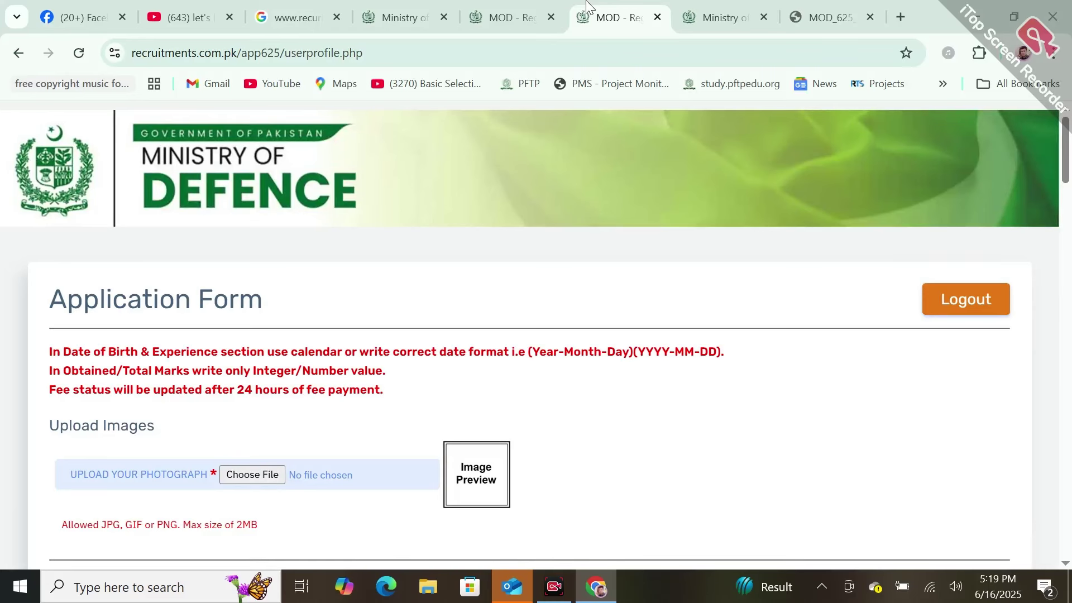
# Skim the MOD_625_Ad.jpg job advertisement and return to the sign-up page by way of the advertisement and application form pages
pyautogui.click(839, 2)
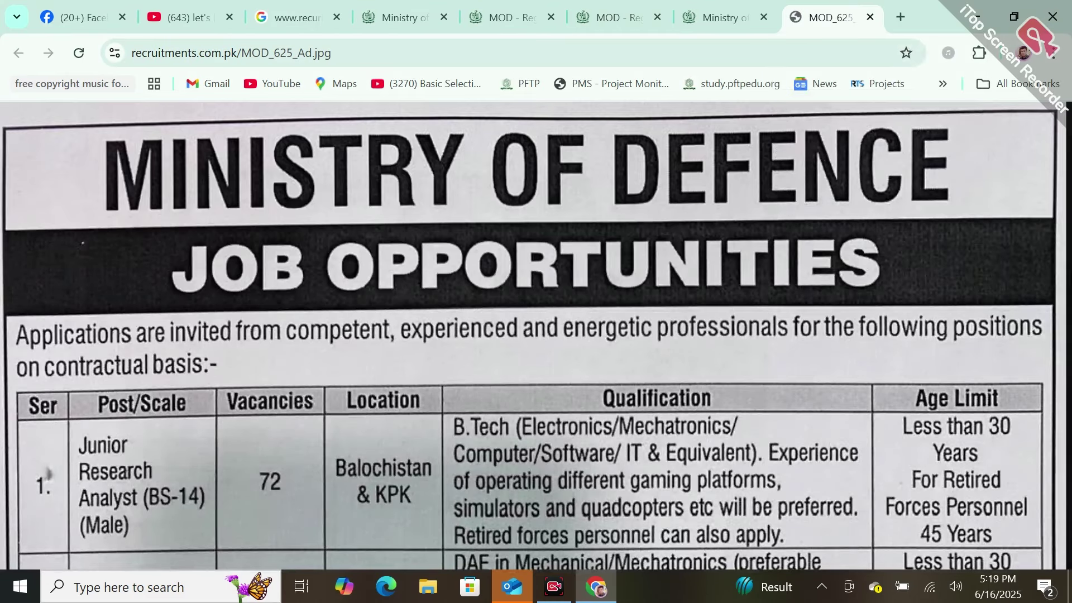
pyautogui.scroll(-2, 527, 335)
pyautogui.scroll(-8, 528, 335)
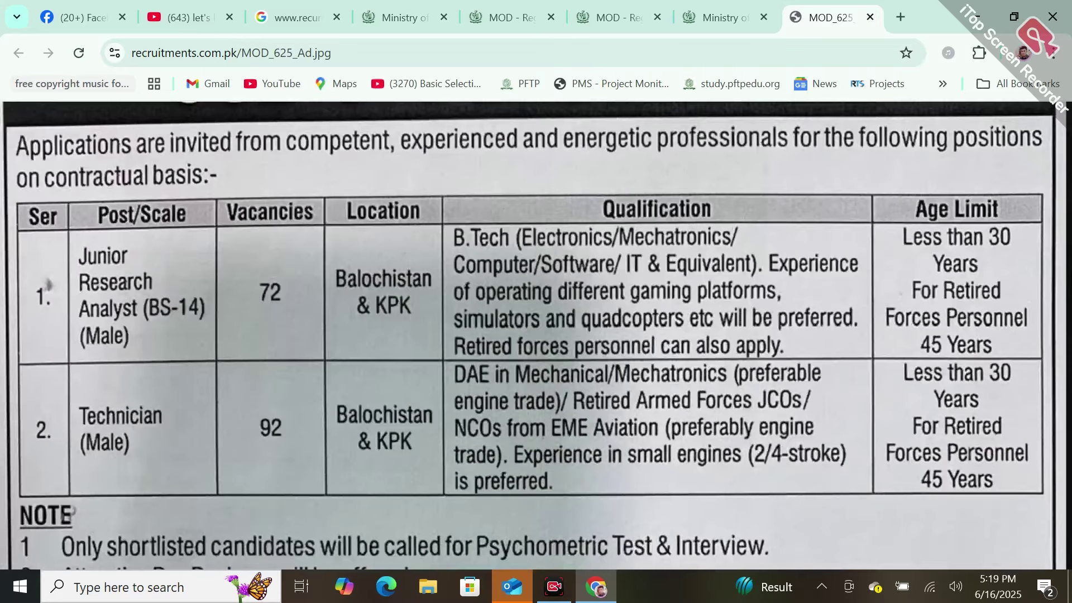
pyautogui.scroll(-2, 528, 335)
pyautogui.scroll(12, 528, 335)
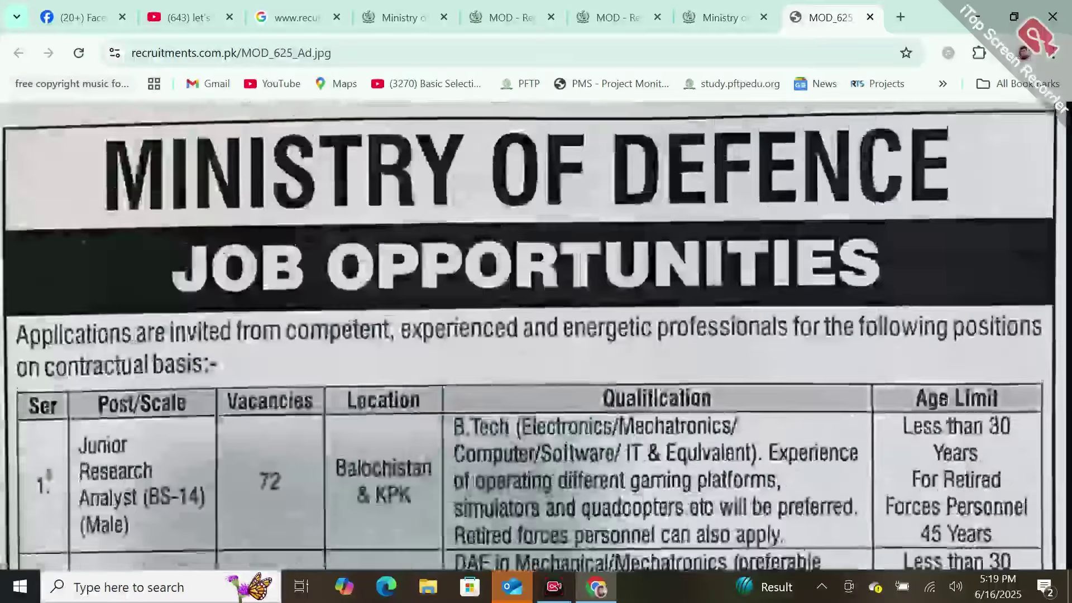
pyautogui.click(721, 17)
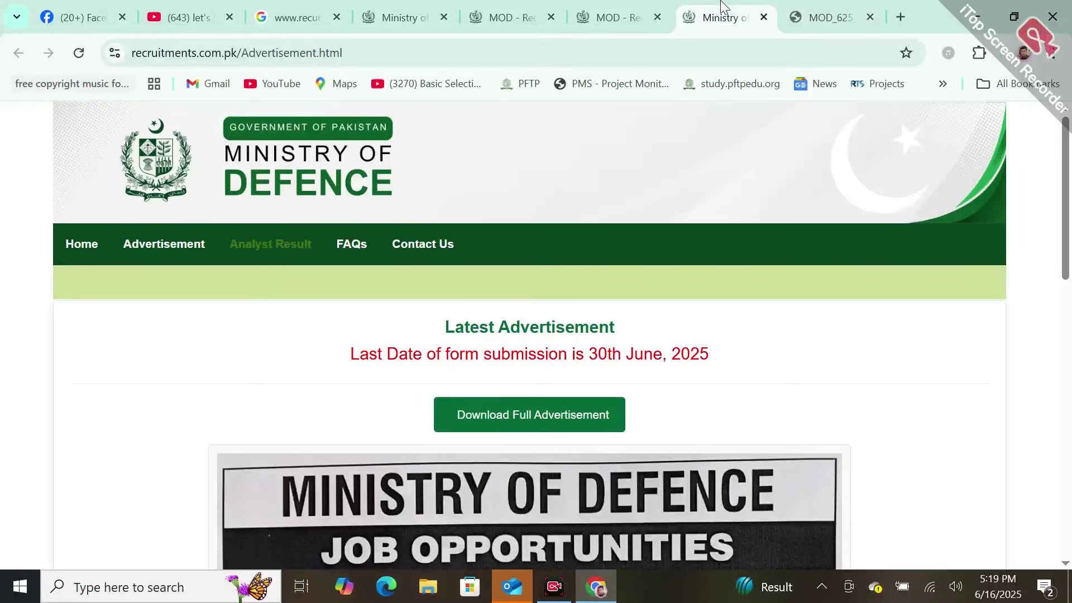
pyautogui.click(626, 8)
pyautogui.click(525, 10)
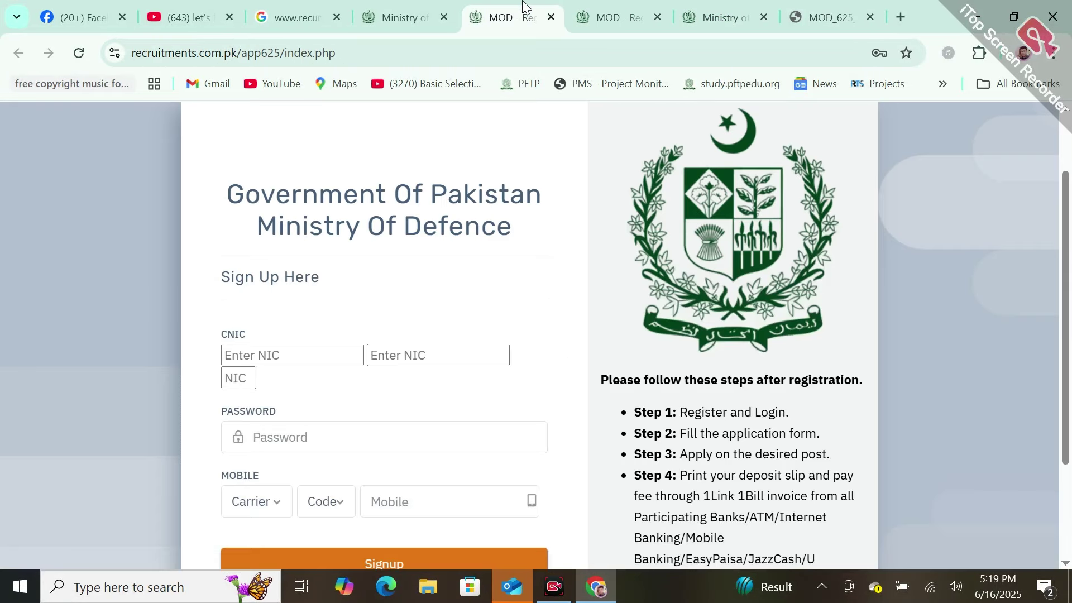
# Read the full-size job advertisement from the vacancy table through the notes and How to Apply instructions, then return to its beginning
pyautogui.click(829, 8)
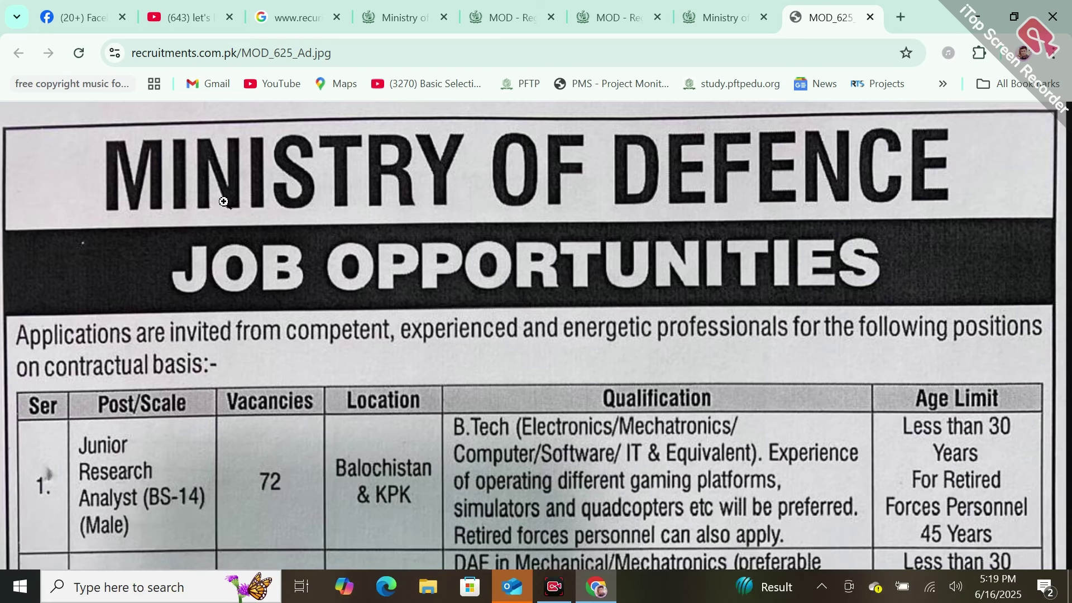
pyautogui.scroll(-3, 96, 251)
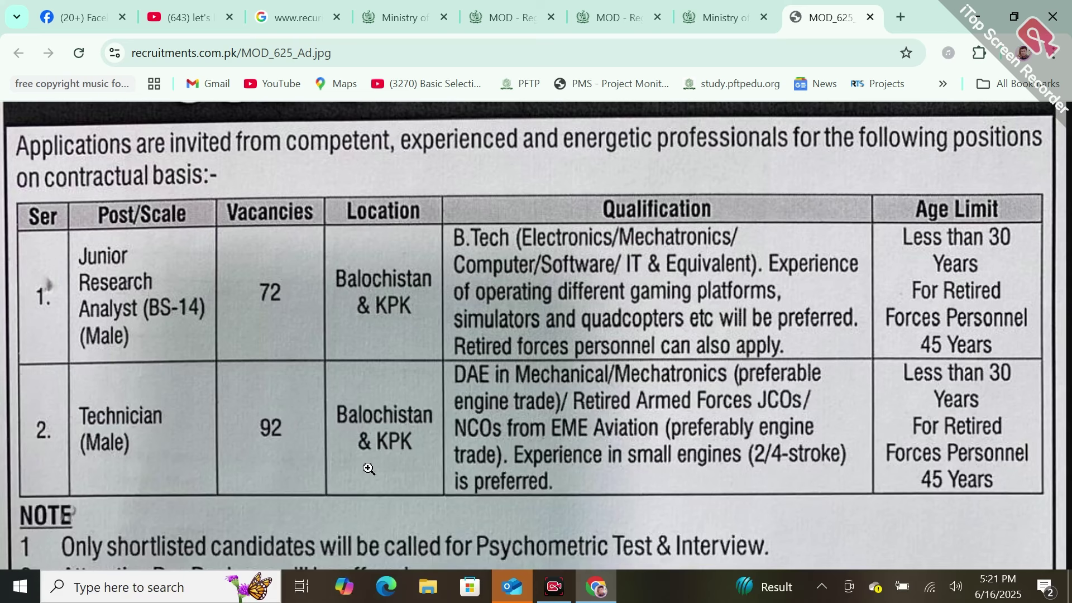
pyautogui.scroll(-5, 136, 555)
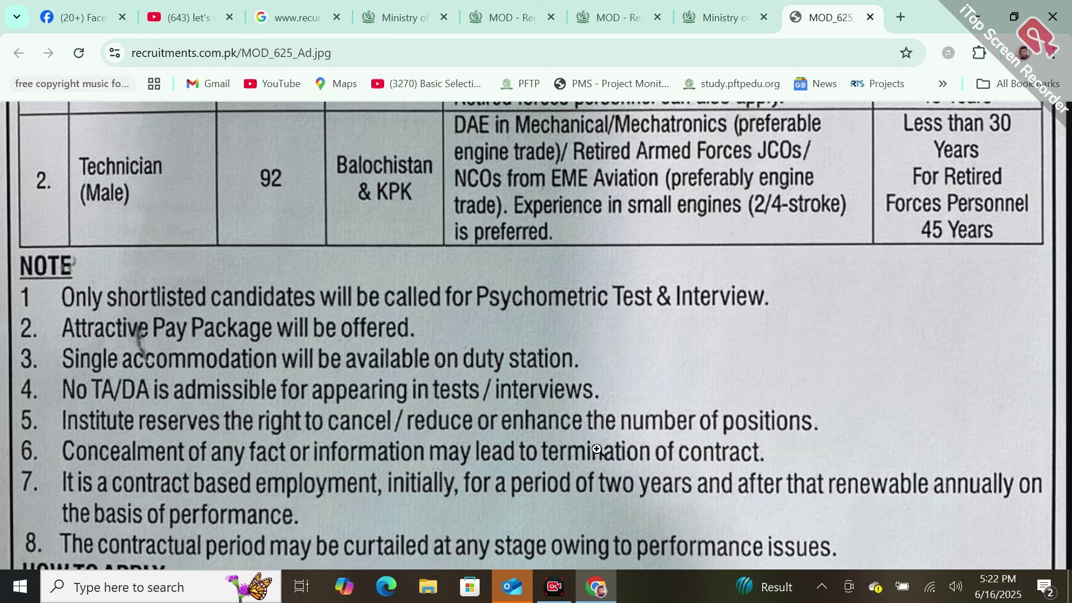
pyautogui.scroll(-3, 646, 450)
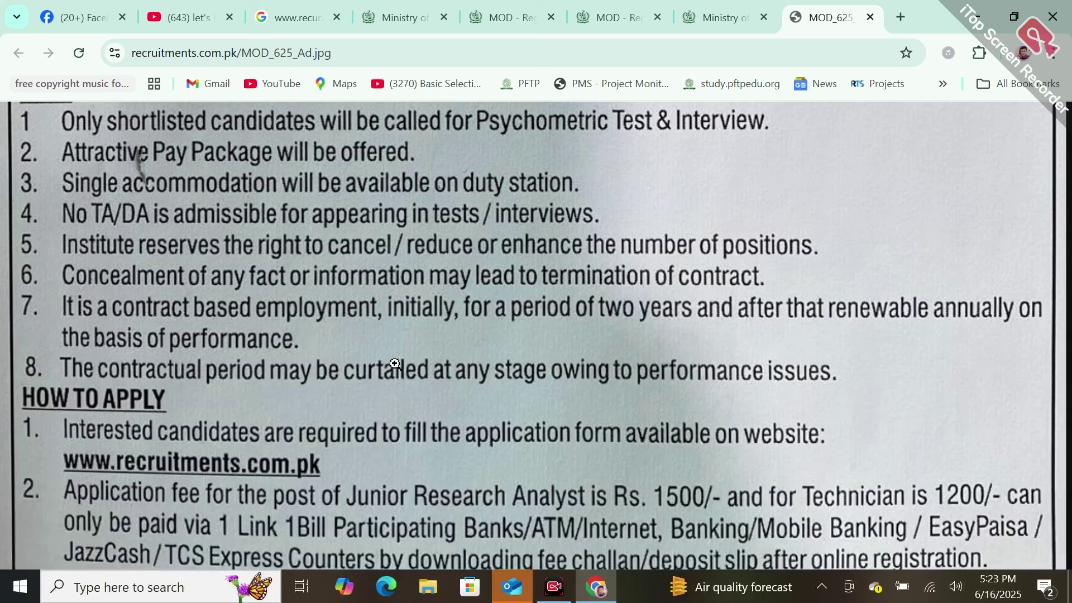
pyautogui.scroll(-4, 139, 162)
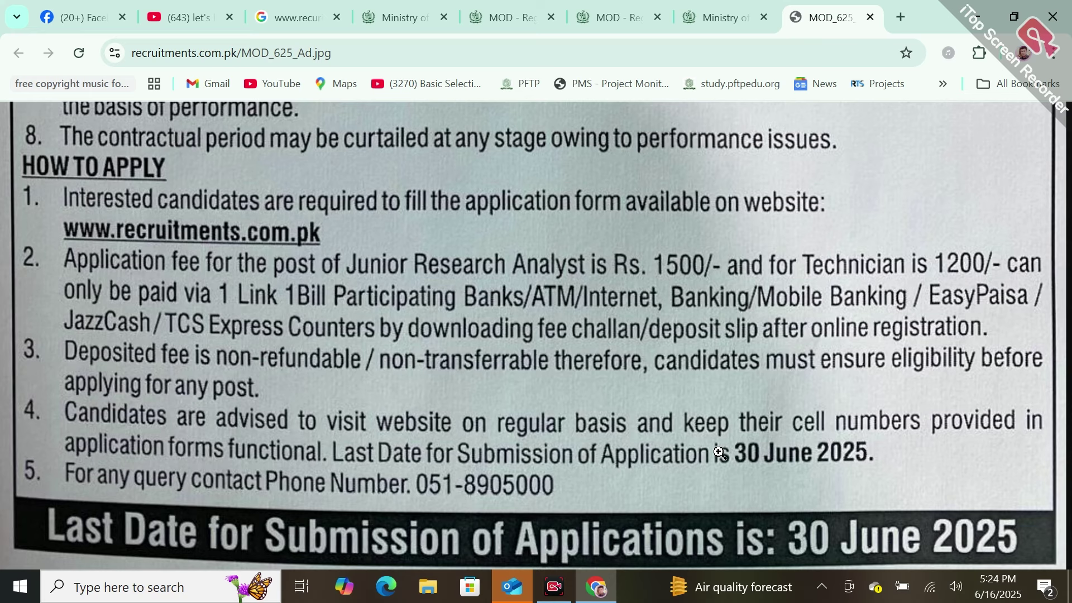
pyautogui.scroll(10, 720, 452)
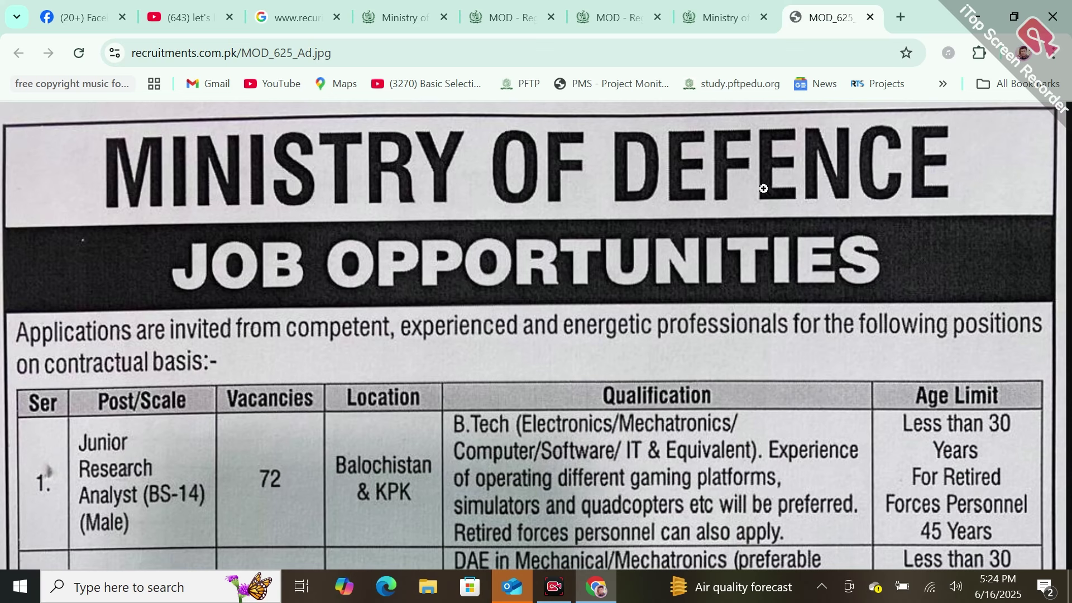
pyautogui.click(322, 6)
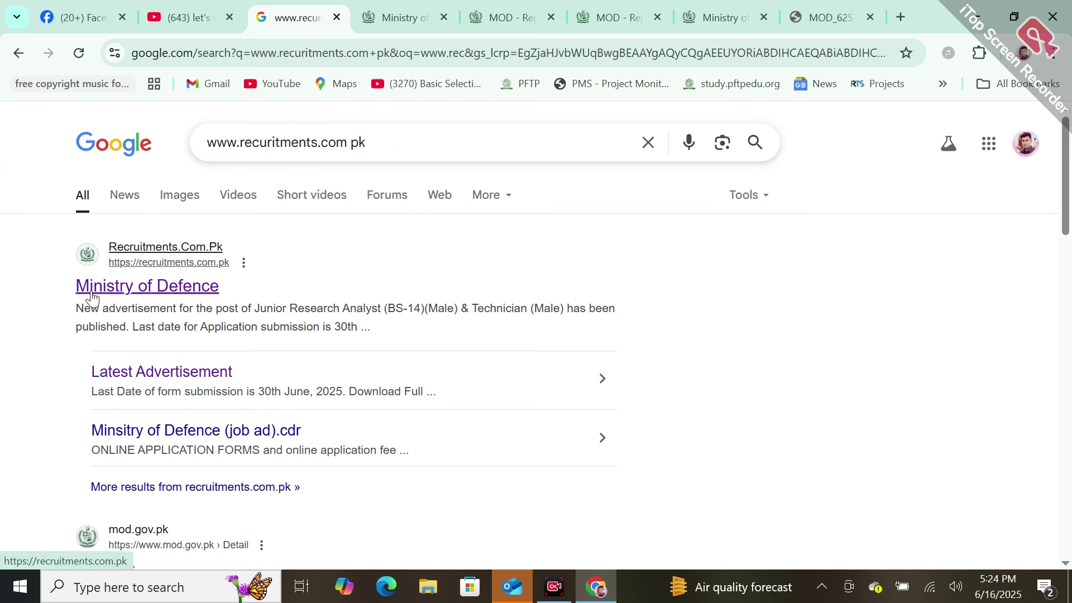
pyautogui.scroll(3, 186, 300)
pyautogui.scroll(-3, 186, 299)
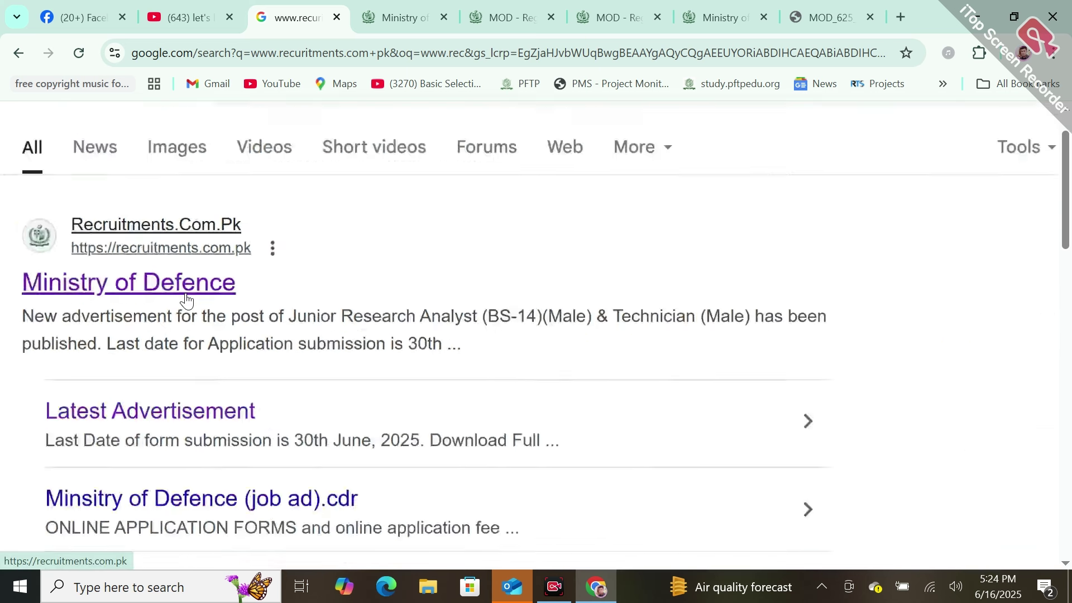
# Examine the recruitments.com.pk home page address and the Important Announcement with its application form link
pyautogui.click(398, 18)
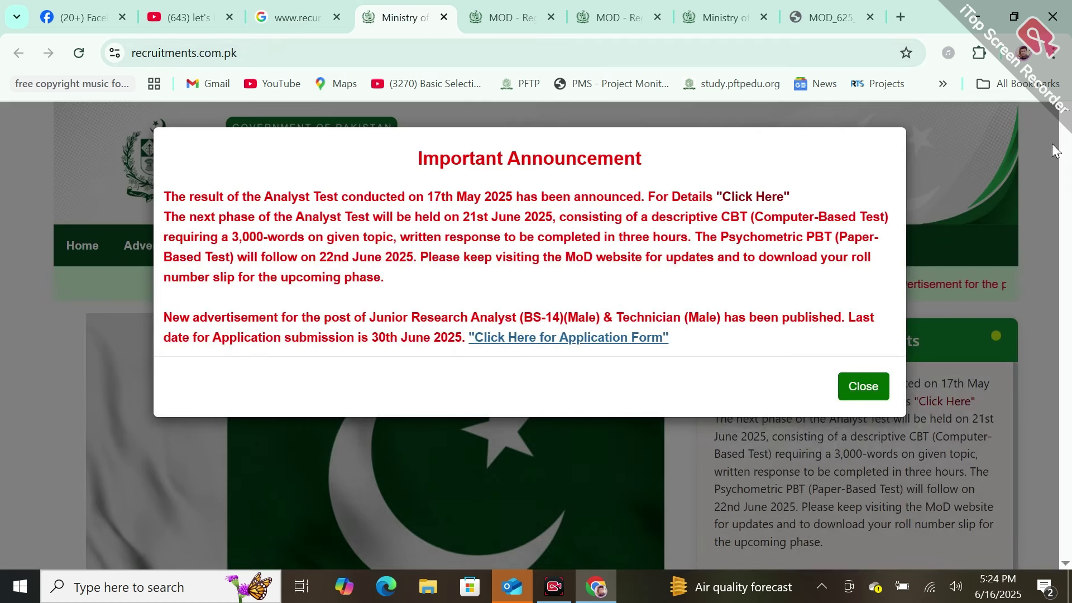
pyautogui.doubleClick(369, 53)
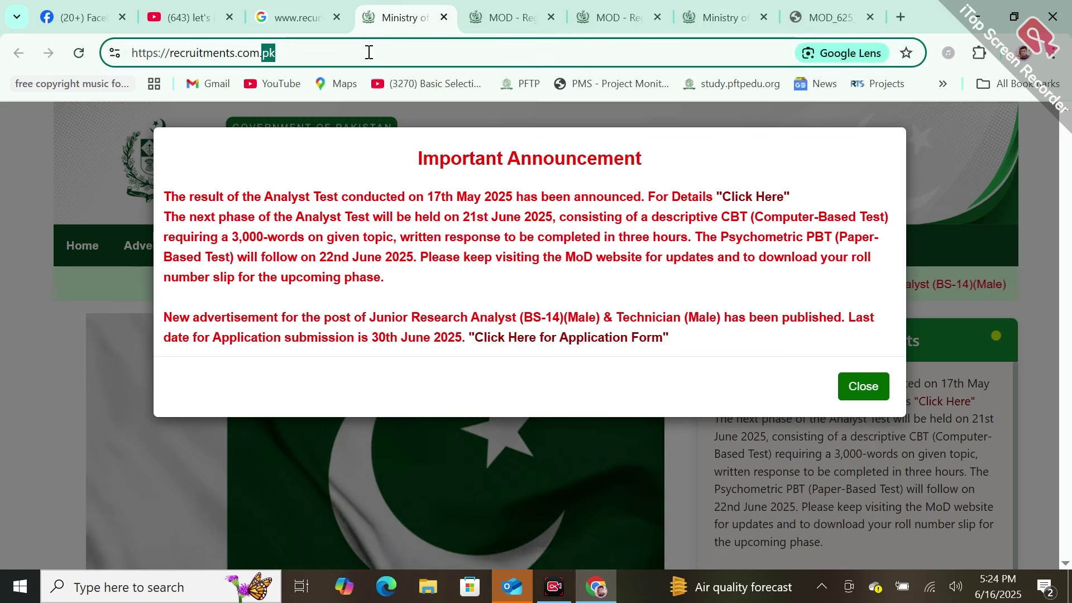
pyautogui.hotkey('ctrl', 'a')
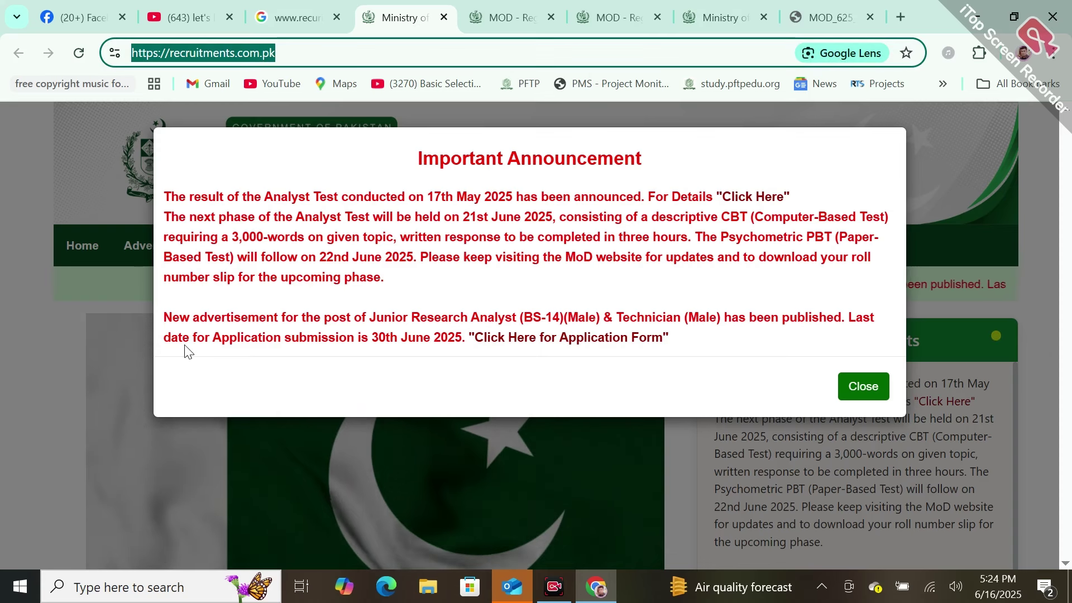
pyautogui.scroll(3, 185, 345)
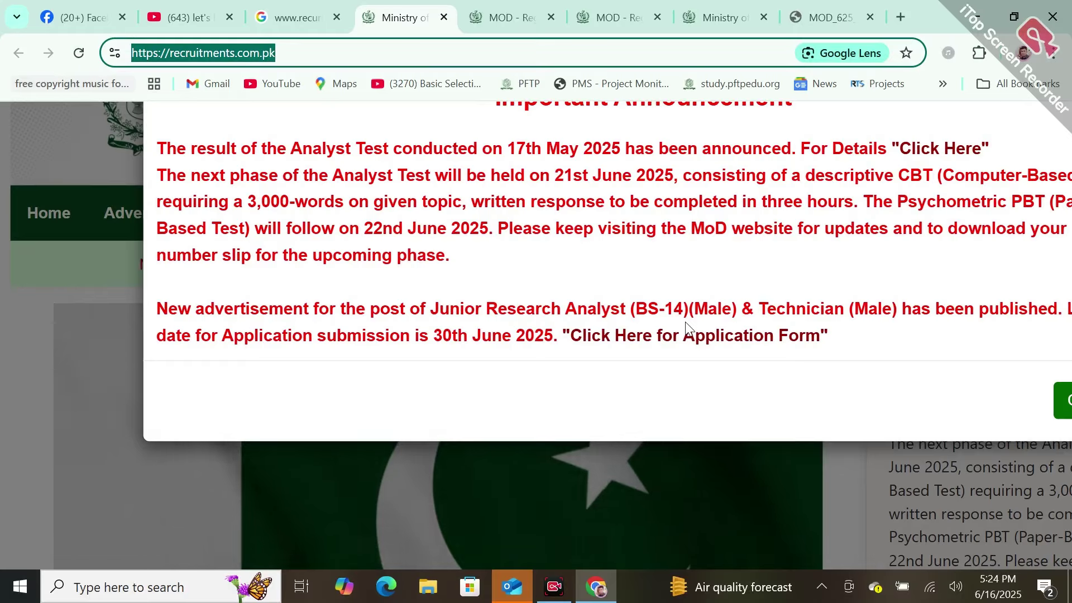
pyautogui.scroll(-3, 686, 323)
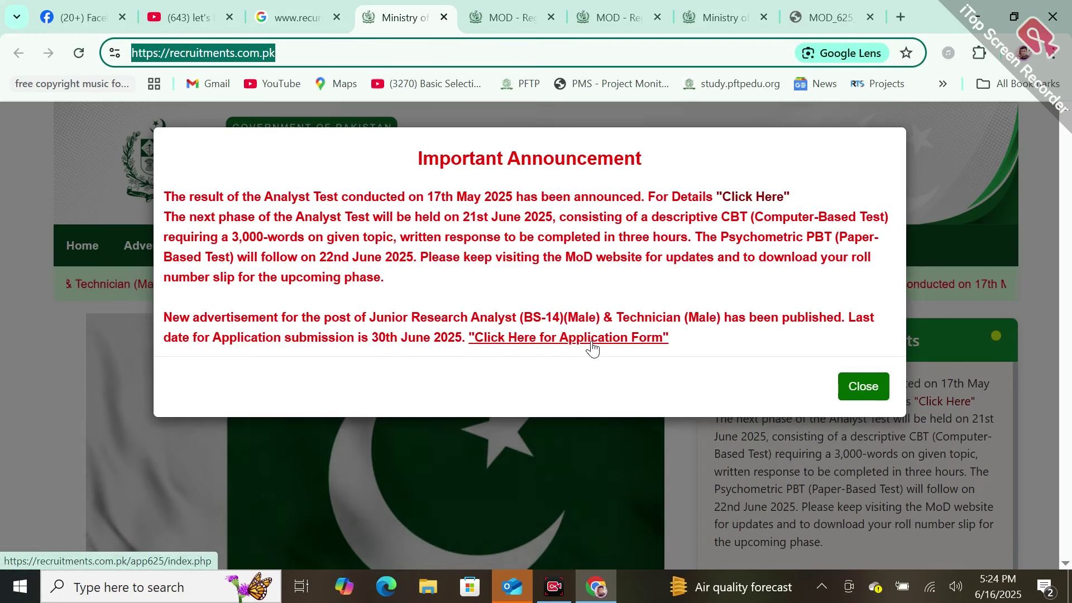
# Check the application form page and look through the Latest Advertisement page down to its end
pyautogui.click(614, 17)
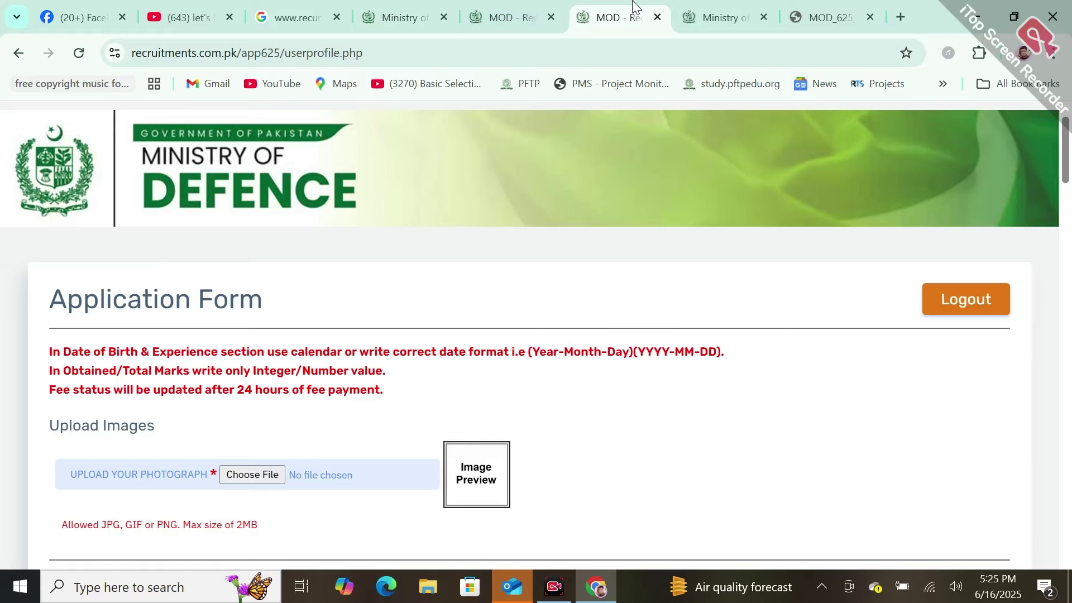
pyautogui.click(747, 8)
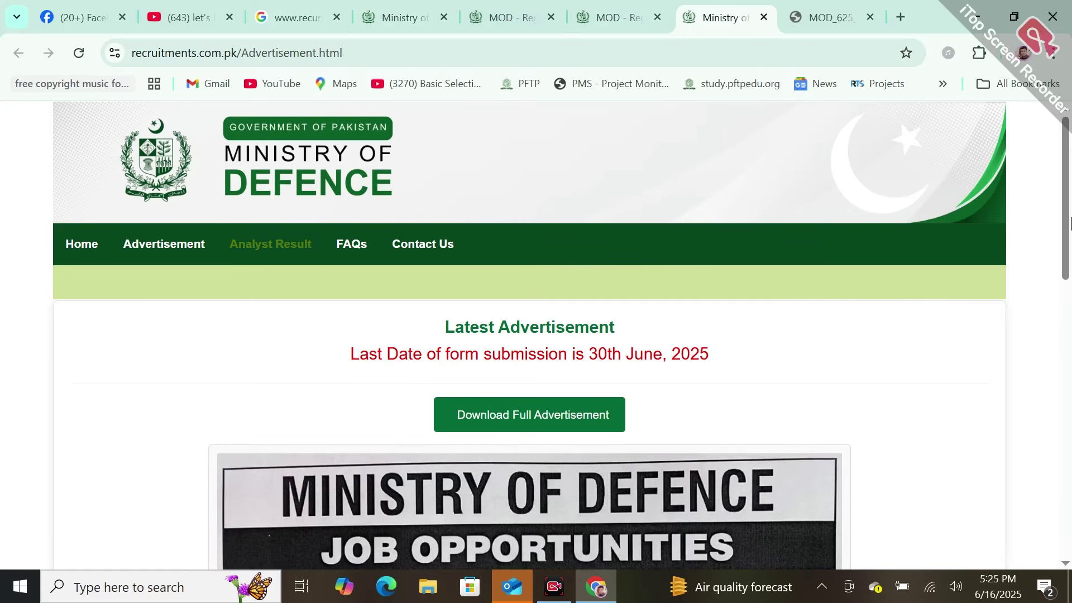
pyautogui.click(1070, 366)
pyautogui.scroll(-4, 1069, 366)
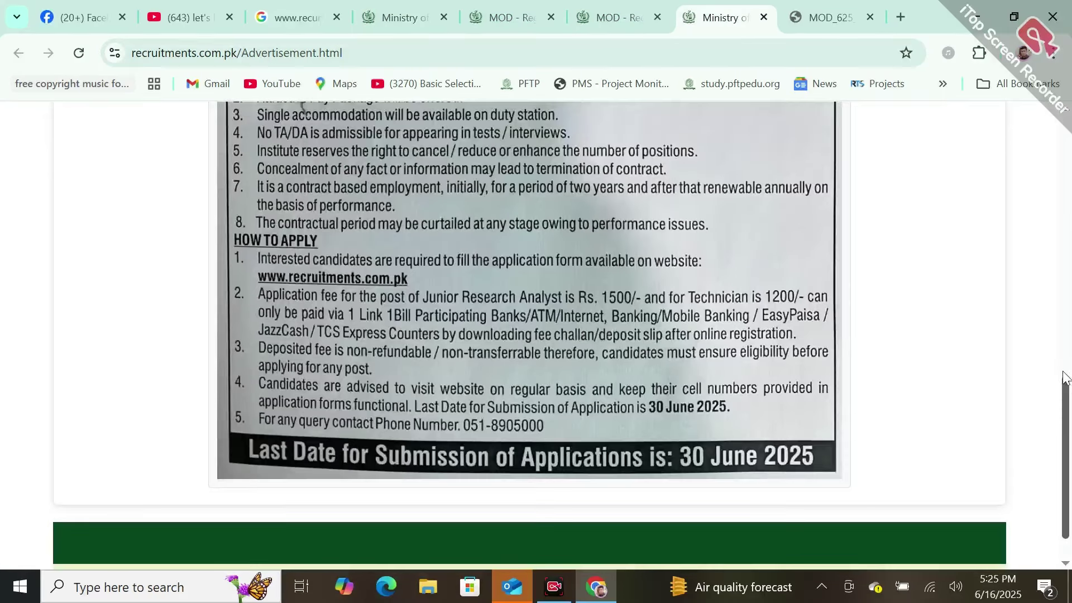
pyautogui.moveTo(1070, 421); pyautogui.dragTo(1068, 162)
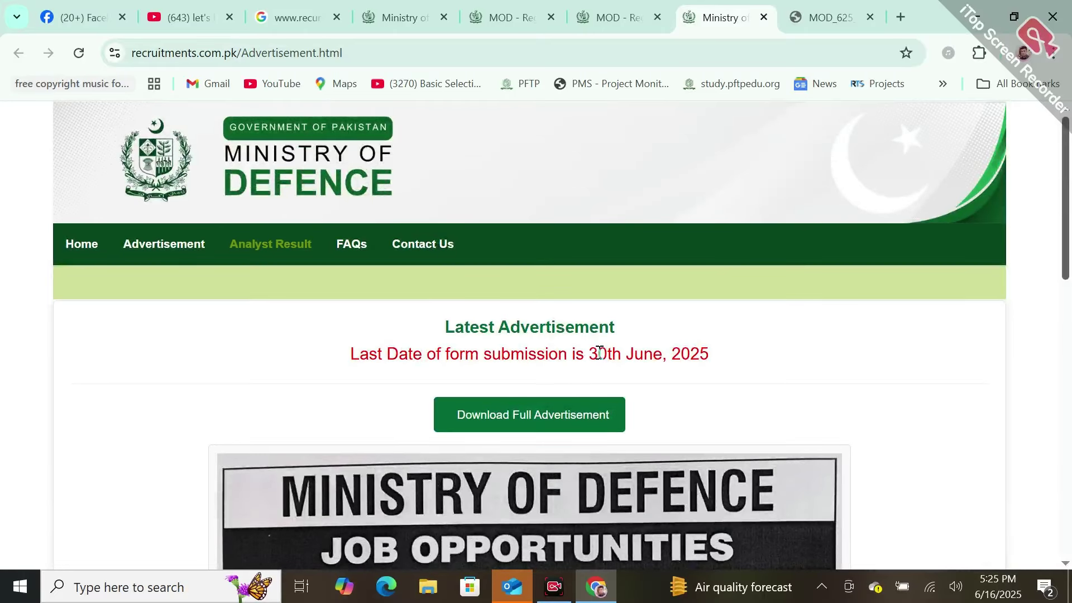
# Examine the sign-up form's CNIC, password and mobile fields, including the carrier and code choices
pyautogui.click(602, 7)
pyautogui.click(522, 7)
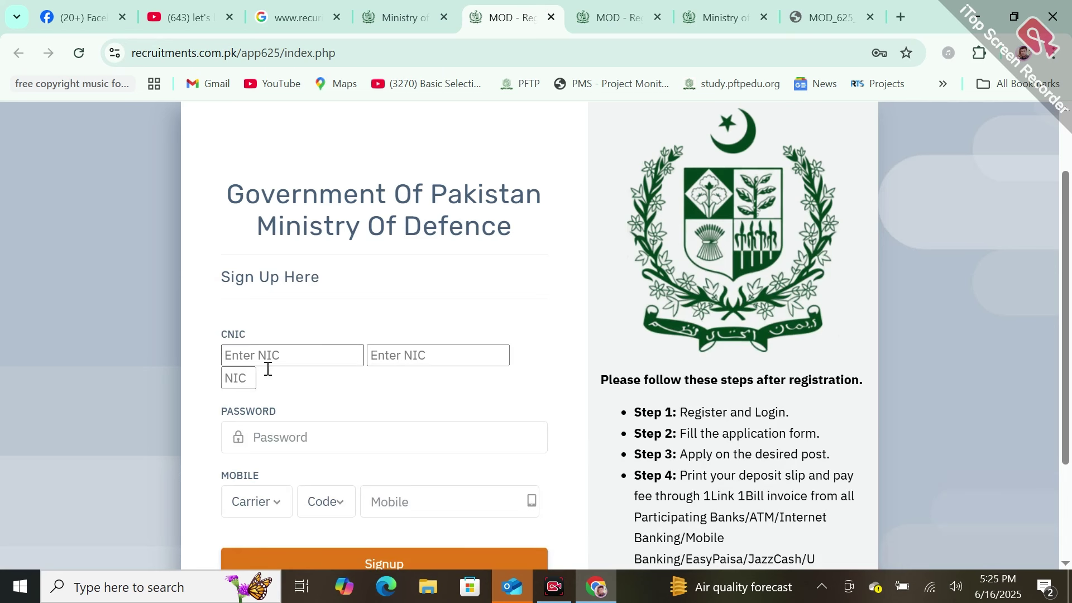
pyautogui.moveTo(1071, 296); pyautogui.dragTo(1069, 389)
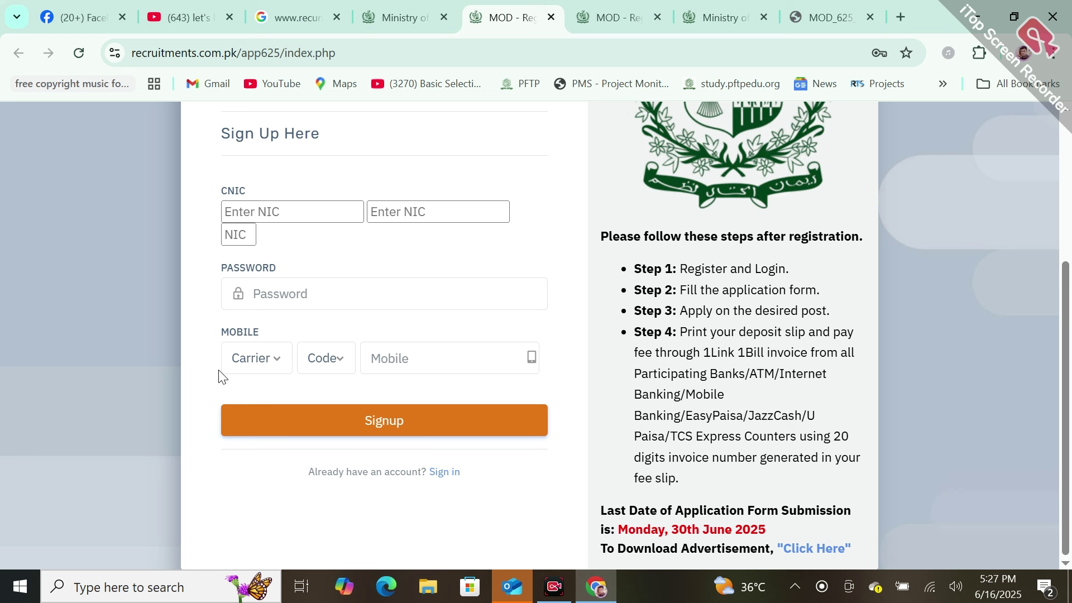
pyautogui.click(284, 368)
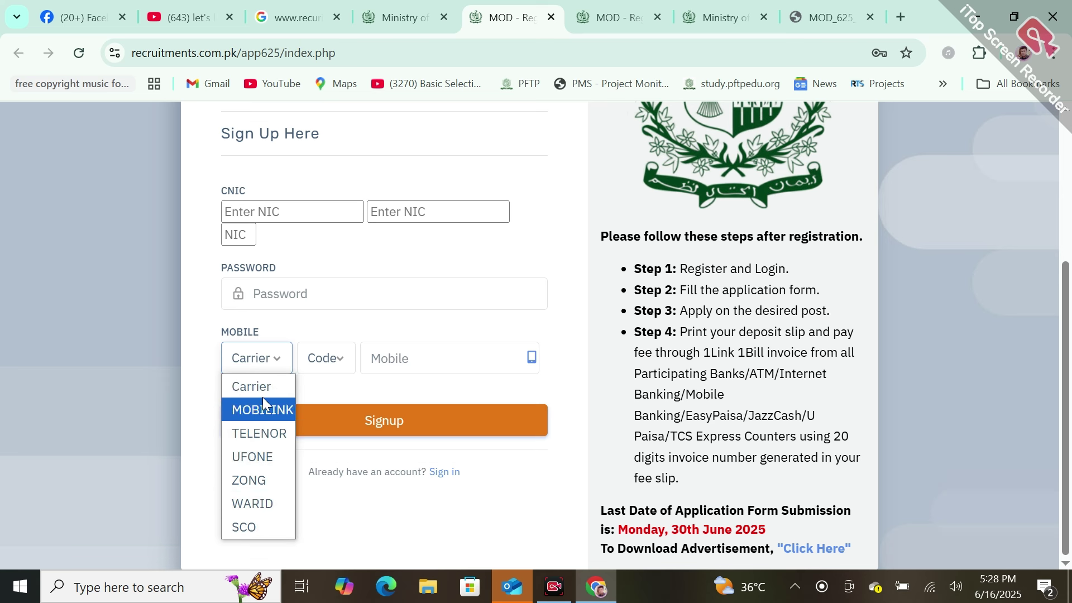
pyautogui.click(335, 358)
pyautogui.click(335, 358)
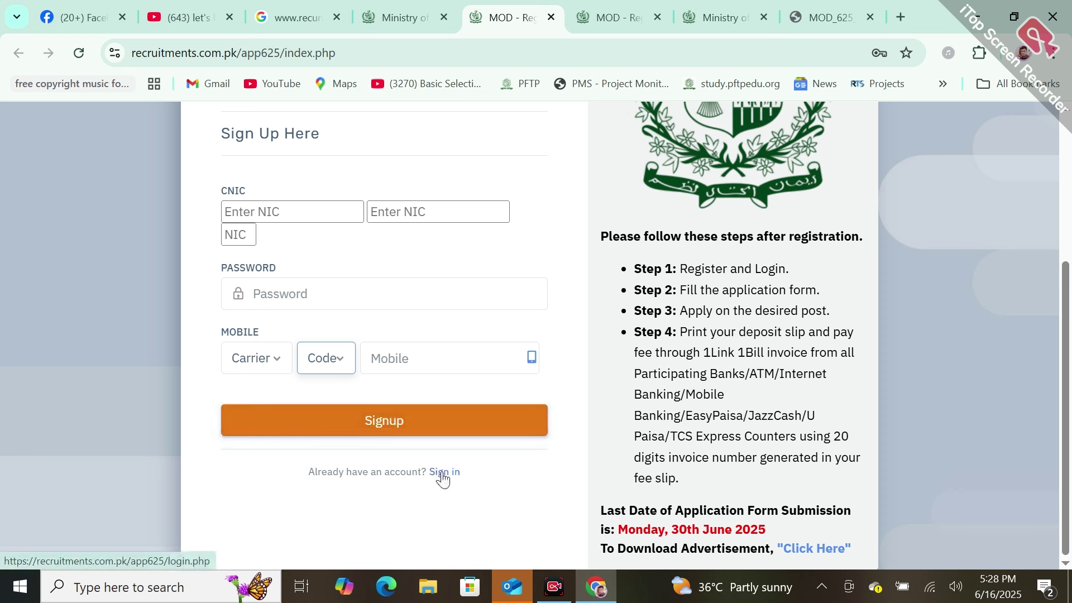
# Return to the sign-up page and open the sign-in page for applicants who already have an account
pyautogui.click(631, 6)
pyautogui.click(706, 9)
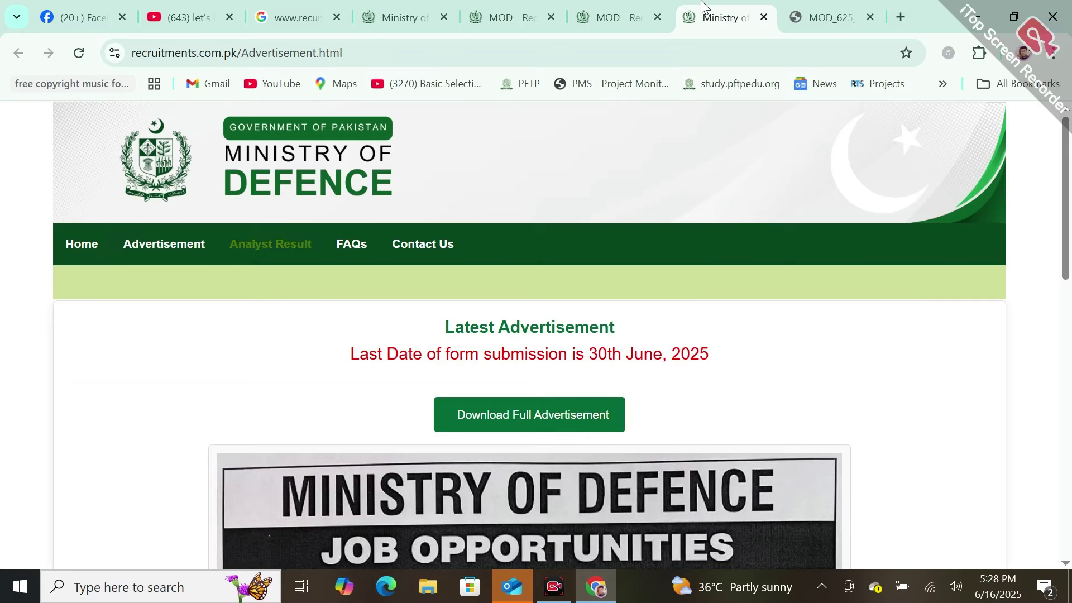
pyautogui.click(527, 6)
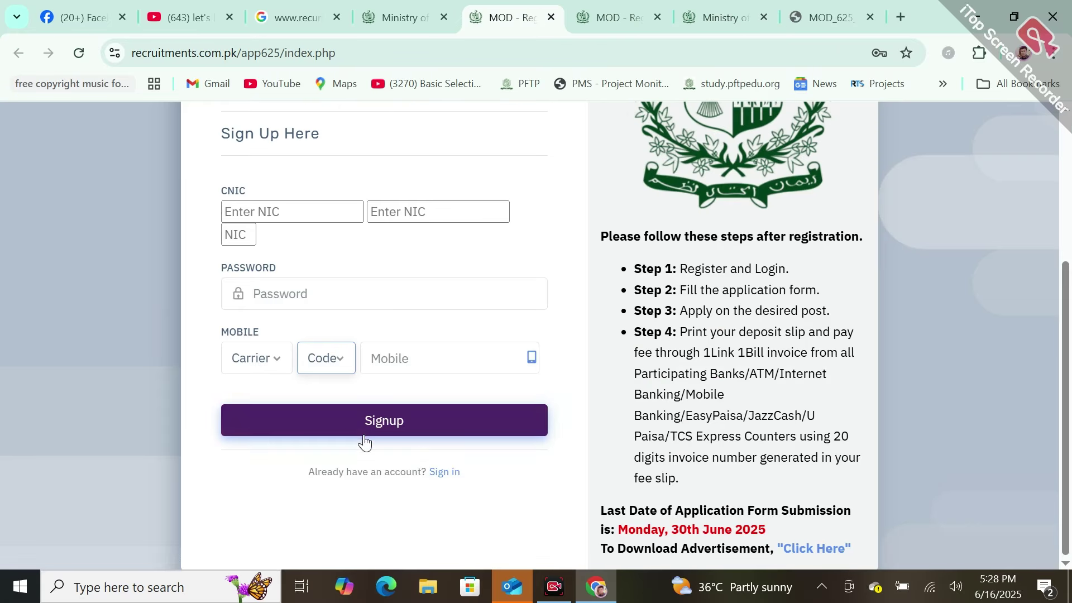
pyautogui.click(450, 473)
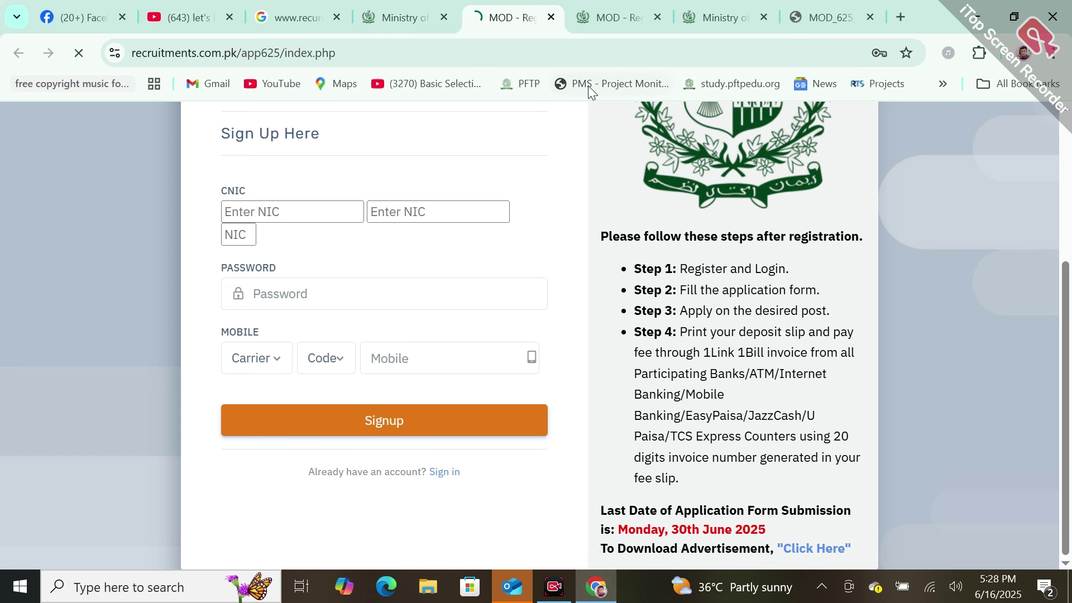
# Switch to the open Application Form and examine its red instructions and the photograph upload requirements
pyautogui.click(602, 1)
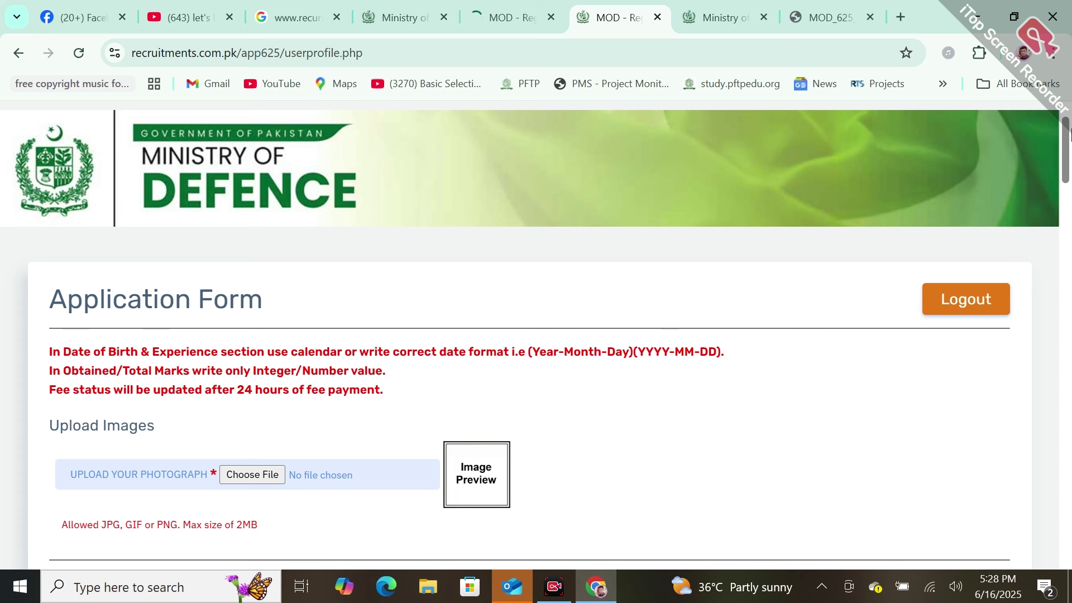
pyautogui.scroll(-2, 236, 278)
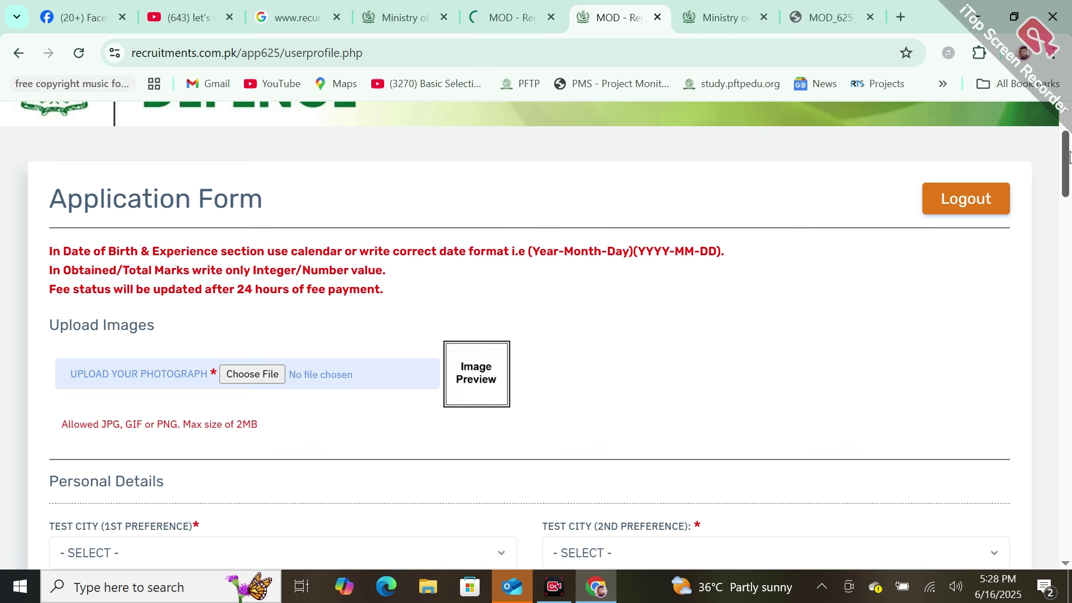
pyautogui.scroll(-1, 1069, 158)
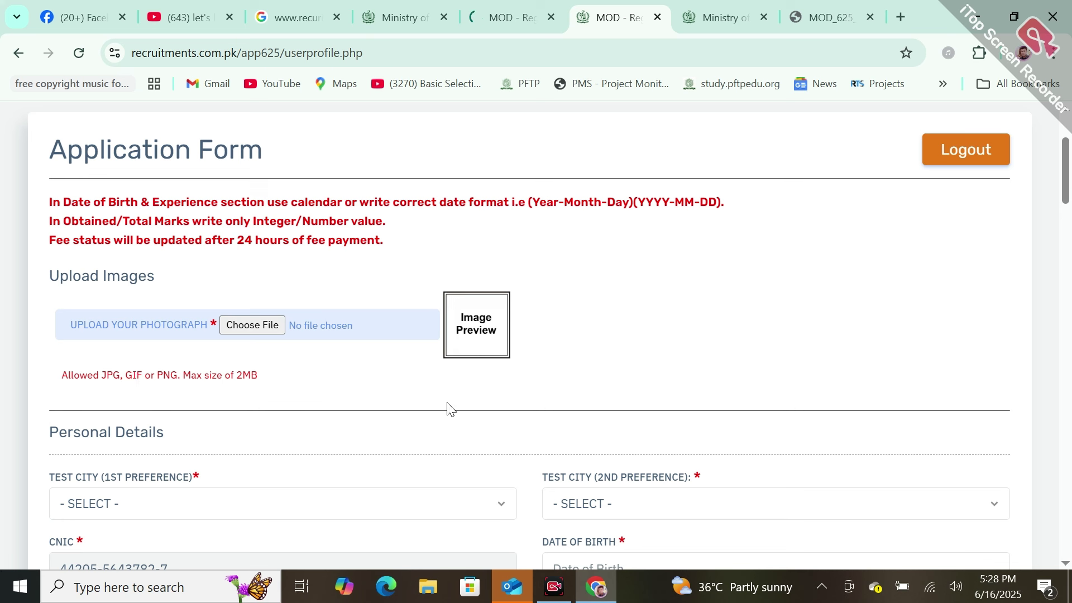
pyautogui.scroll(-3, 271, 277)
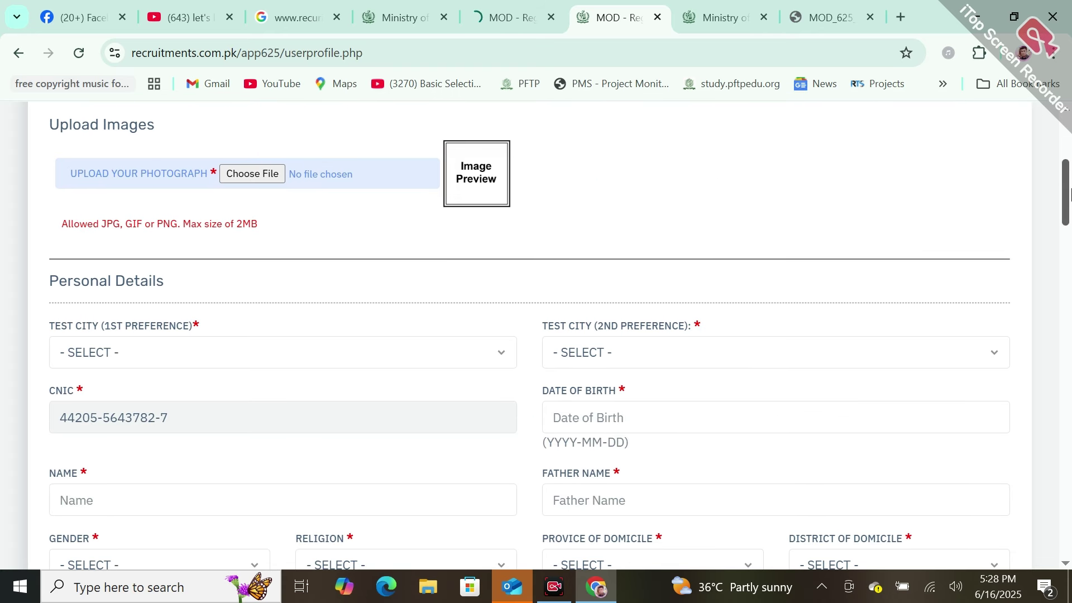
# Set the first-preference test city in Personal Details to SAHIWAL
pyautogui.click(159, 362)
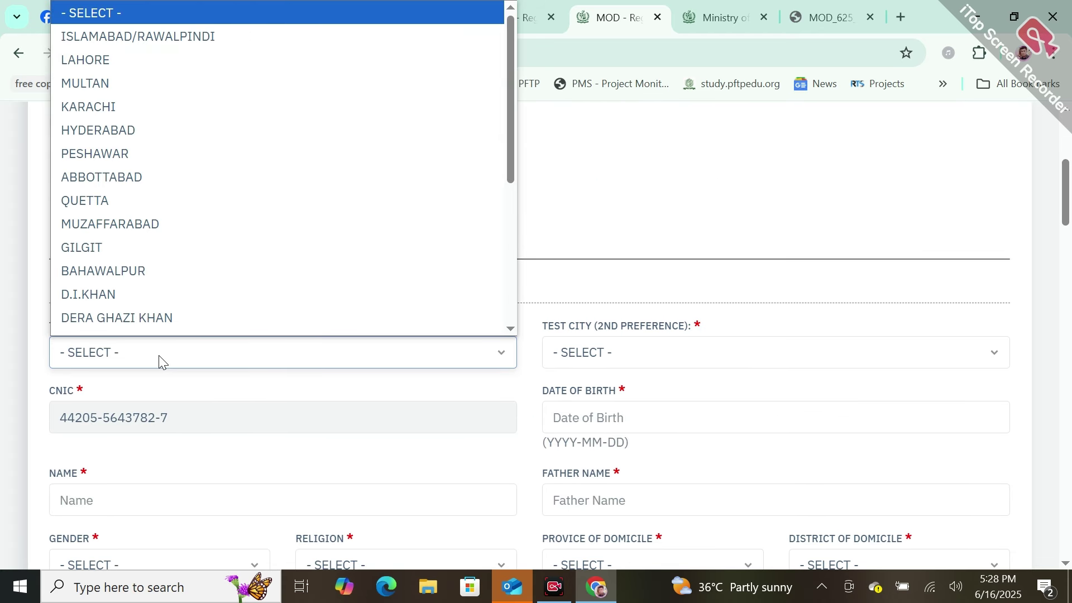
pyautogui.press('Down')
pyautogui.press('Down')
pyautogui.press('Down')
pyautogui.press('Down')
pyautogui.press('Down')
pyautogui.press('Down')
pyautogui.press('Down')
pyautogui.press('Down')
pyautogui.press('Down')
pyautogui.press('Down')
pyautogui.press('Down')
pyautogui.press('Down')
pyautogui.press('Down')
pyautogui.press('Down')
pyautogui.press('Down')
pyautogui.press('Down')
pyautogui.press('Down')
pyautogui.press('Down')
pyautogui.press('Down')
pyautogui.press('Down')
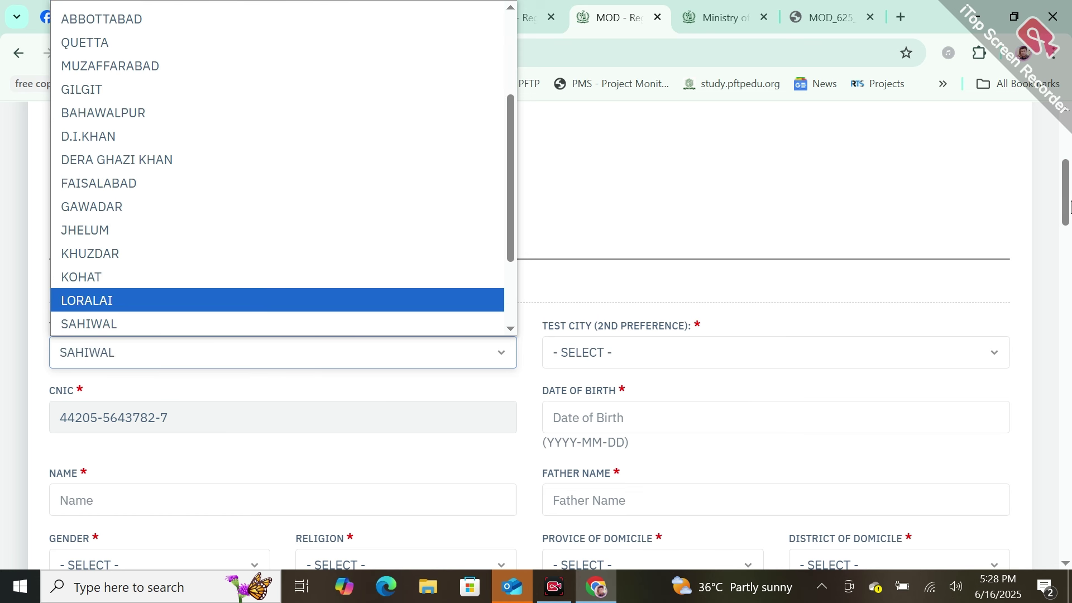
# Check the calendar of the Date of Birth field in Personal Details without picking a date
pyautogui.moveTo(1067, 212); pyautogui.dragTo(1071, 252)
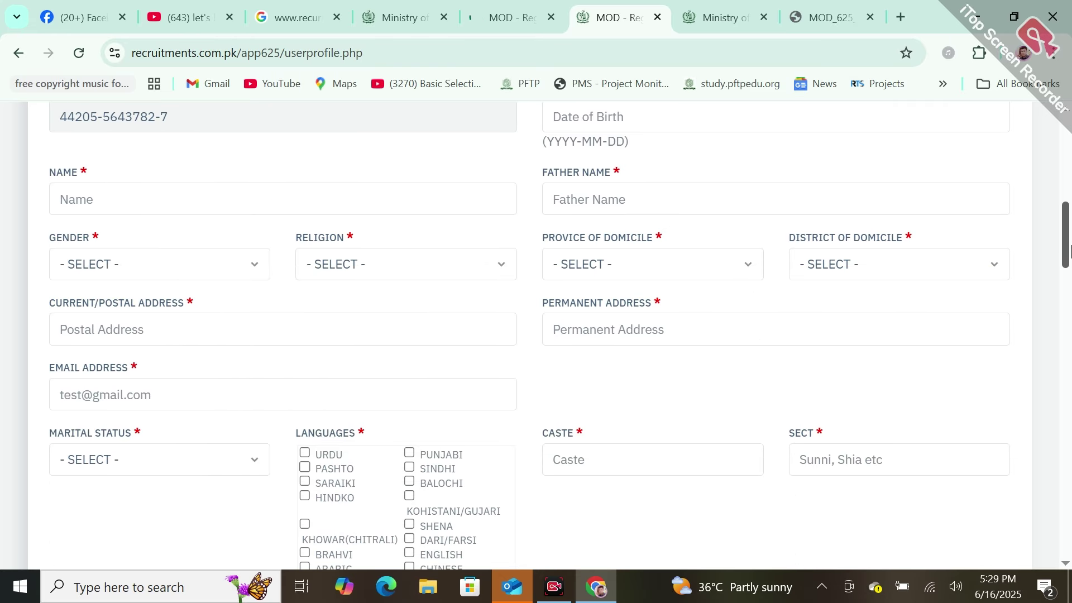
pyautogui.click(723, 126)
pyautogui.click(830, 158)
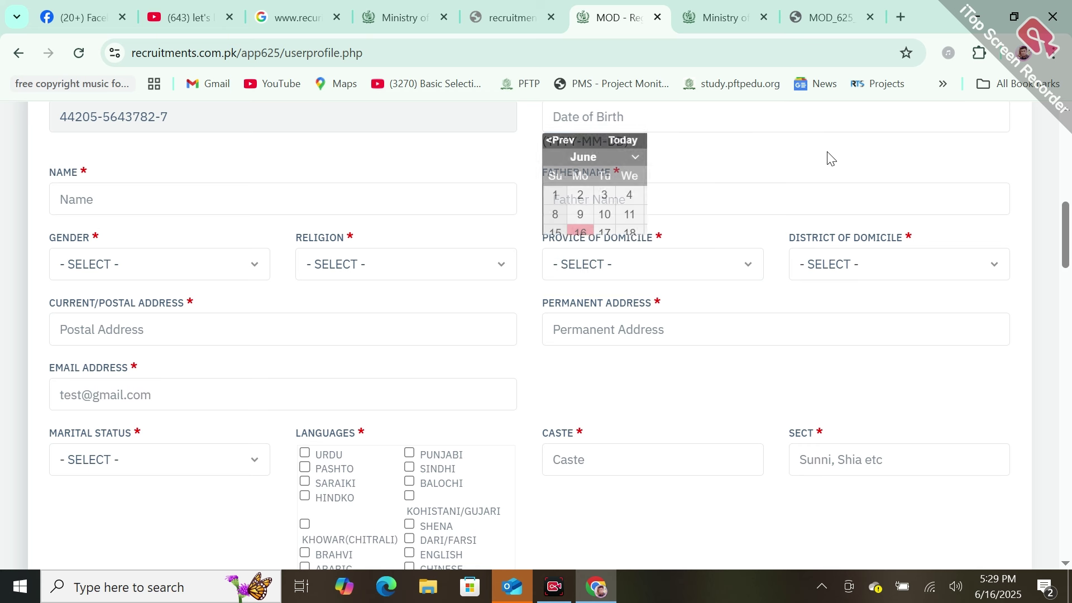
# Examine the gender, religion, province of domicile and district of domicile choices in Personal Details
pyautogui.moveTo(1070, 229); pyautogui.dragTo(1070, 239)
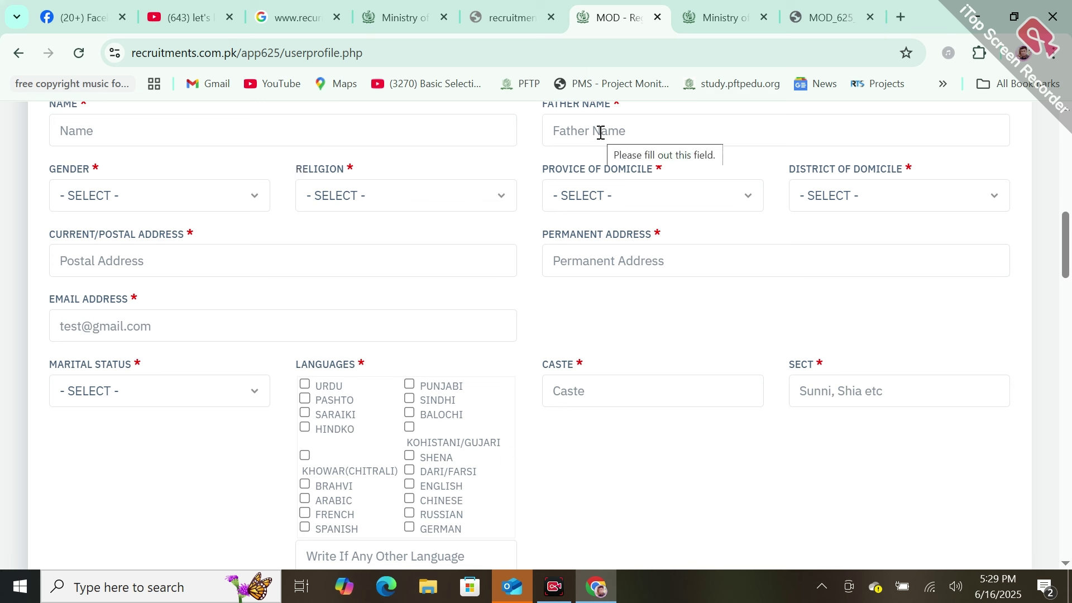
pyautogui.click(130, 195)
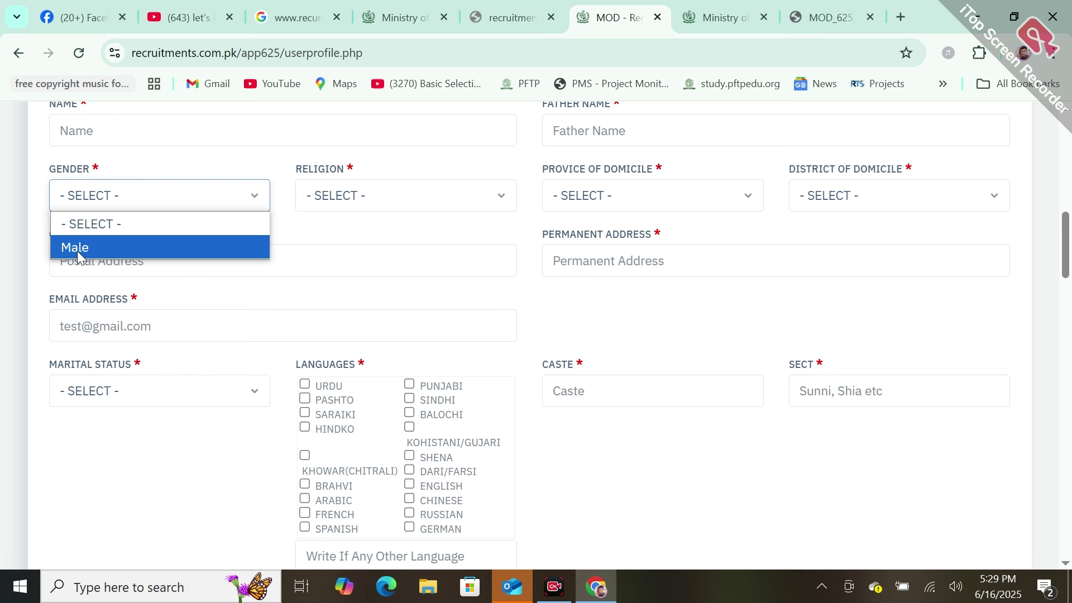
pyautogui.click(438, 197)
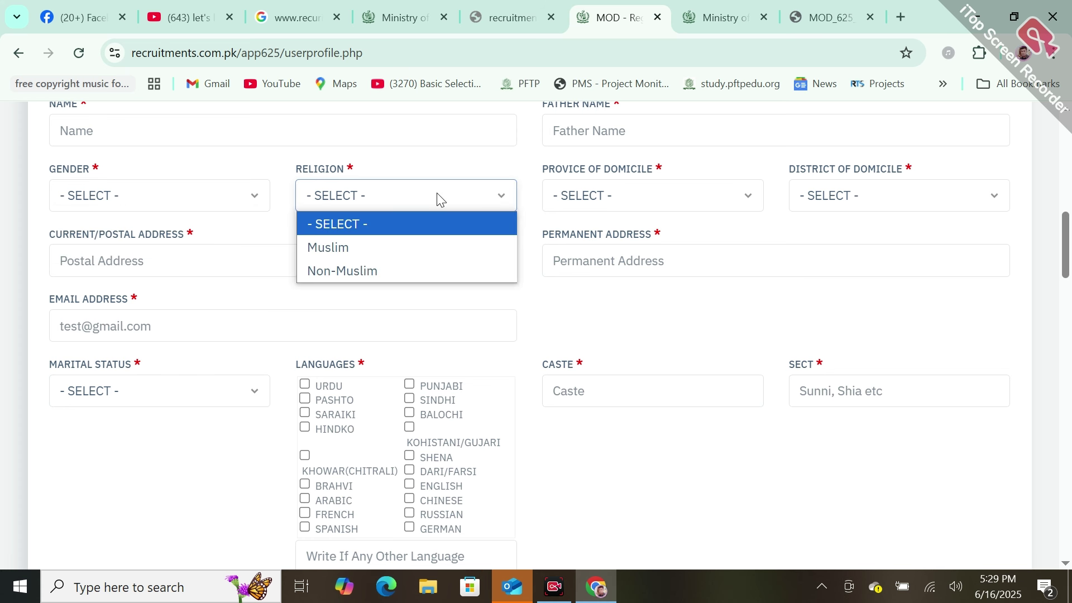
pyautogui.click(618, 197)
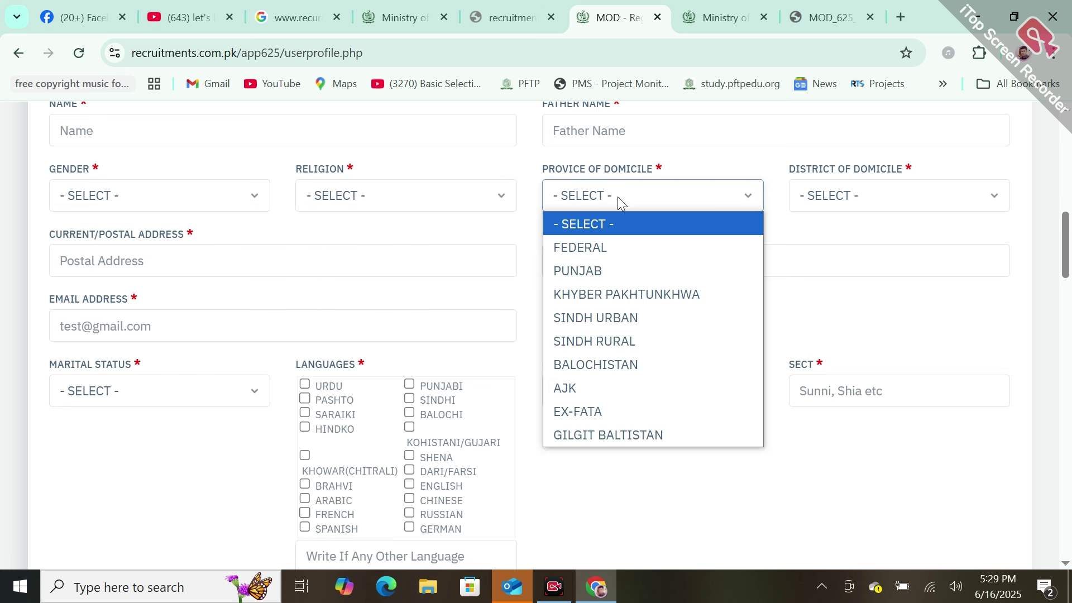
pyautogui.click(861, 203)
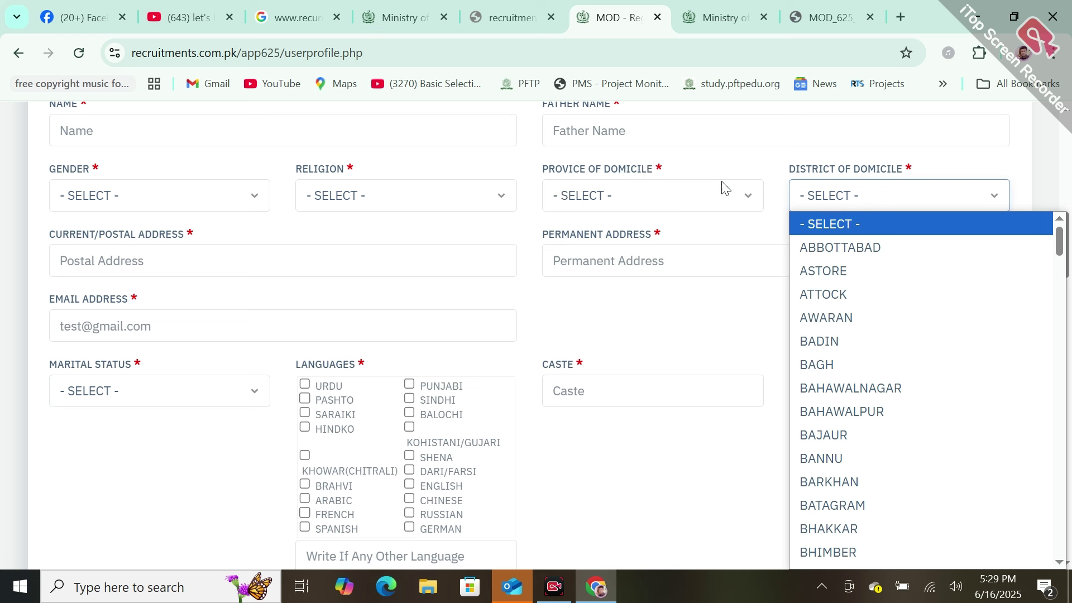
pyautogui.click(644, 195)
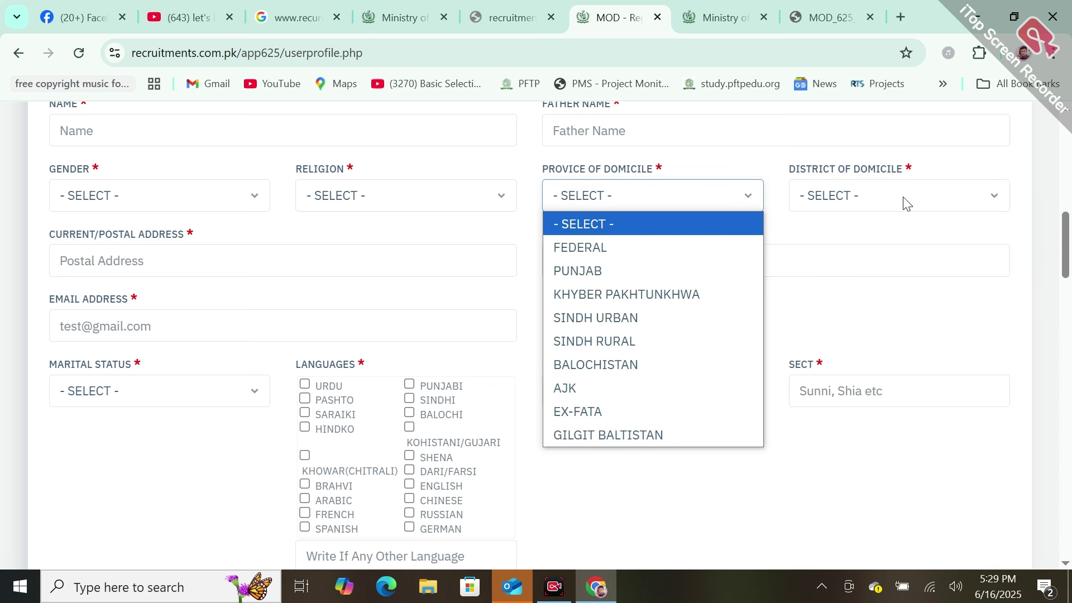
pyautogui.click(914, 237)
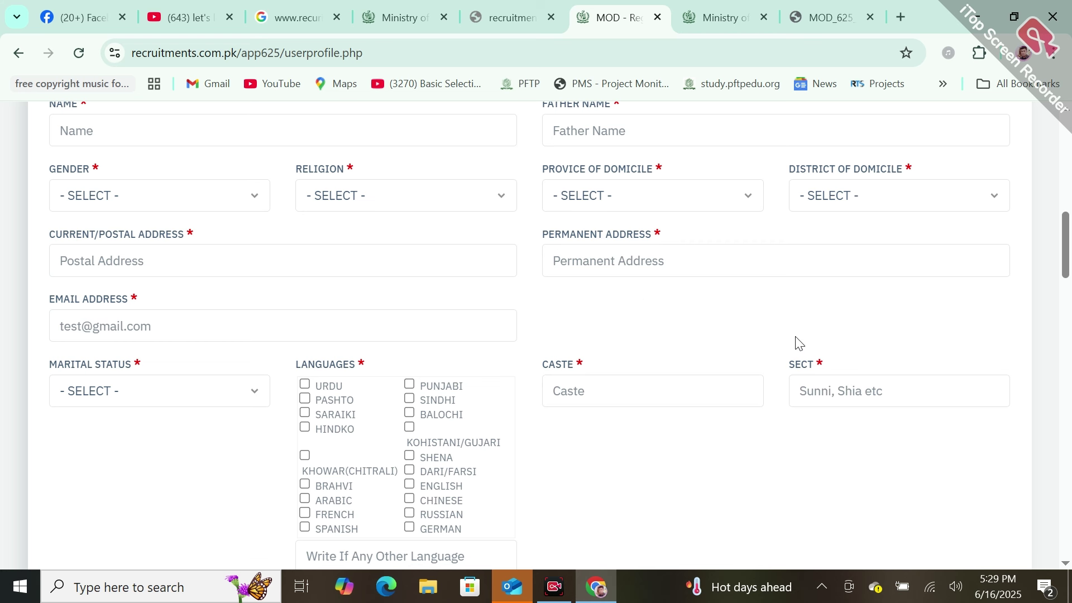
# Examine the marital status, language, disability and age relaxation fields in the rest of Personal Details
pyautogui.scroll(-2, 1070, 244)
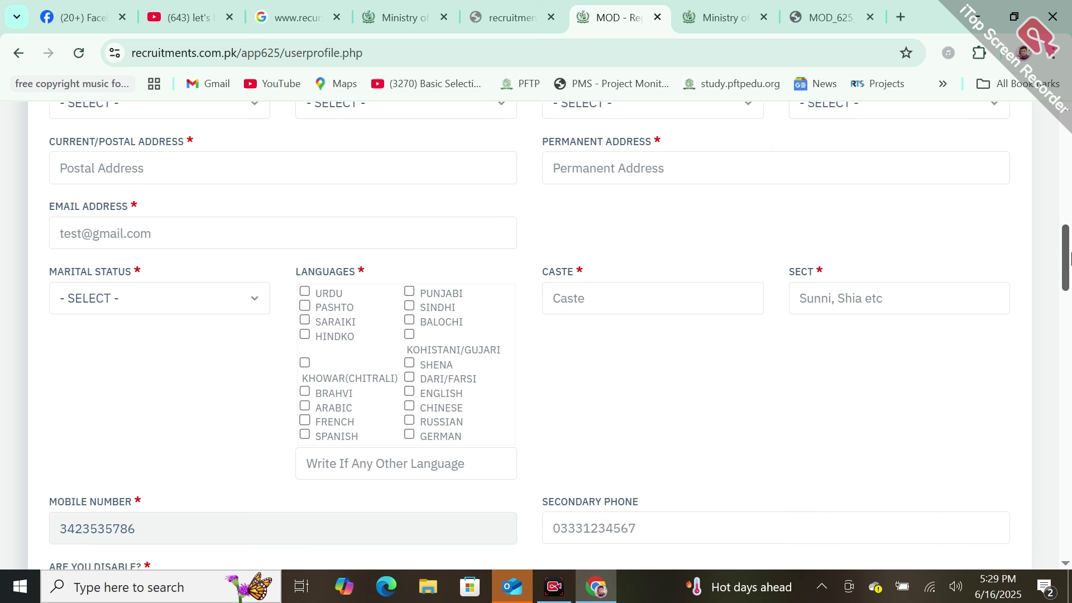
pyautogui.click(130, 297)
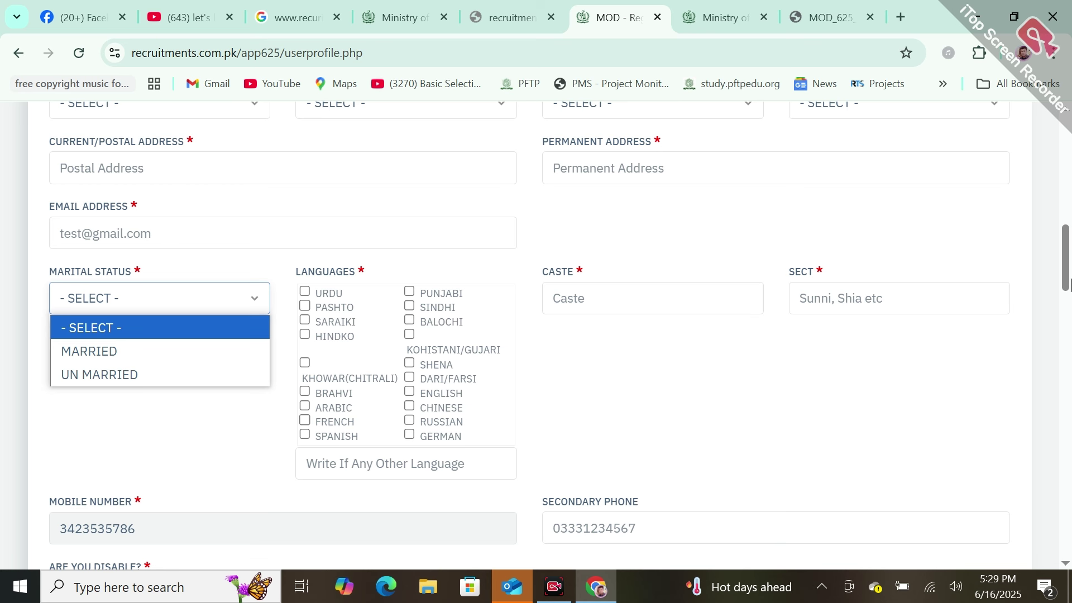
pyautogui.scroll(-4, 1068, 285)
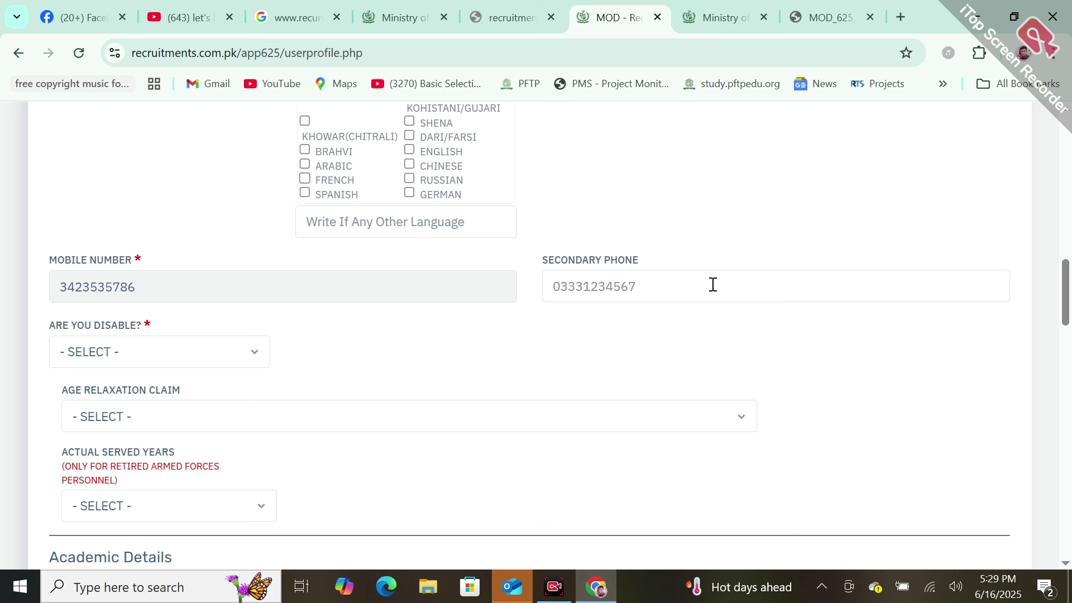
pyautogui.scroll(-3, 1068, 291)
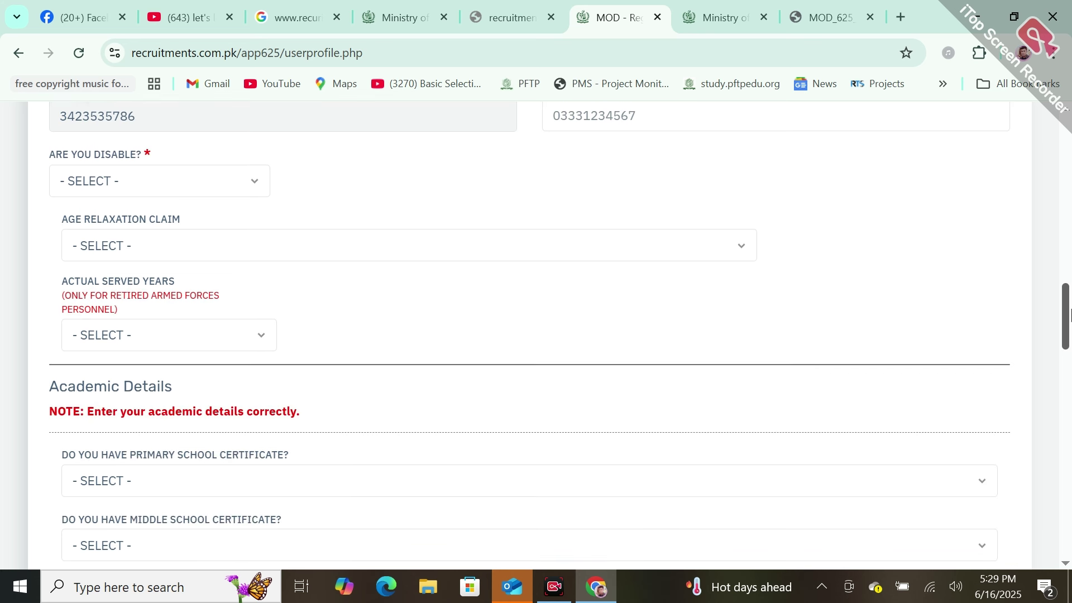
pyautogui.click(149, 171)
pyautogui.click(150, 171)
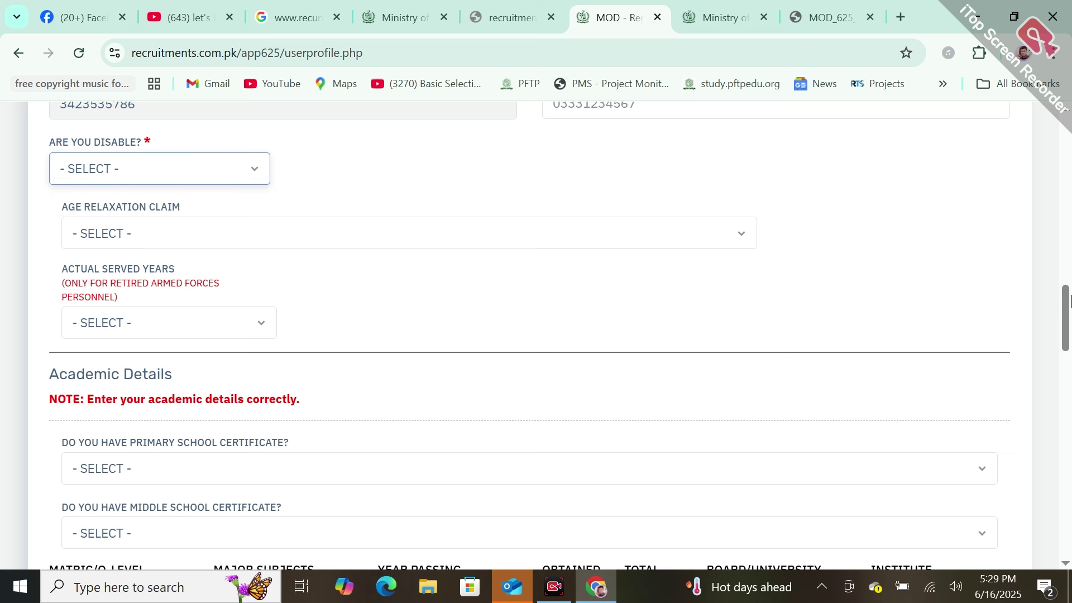
pyautogui.moveTo(1071, 296); pyautogui.dragTo(1071, 308)
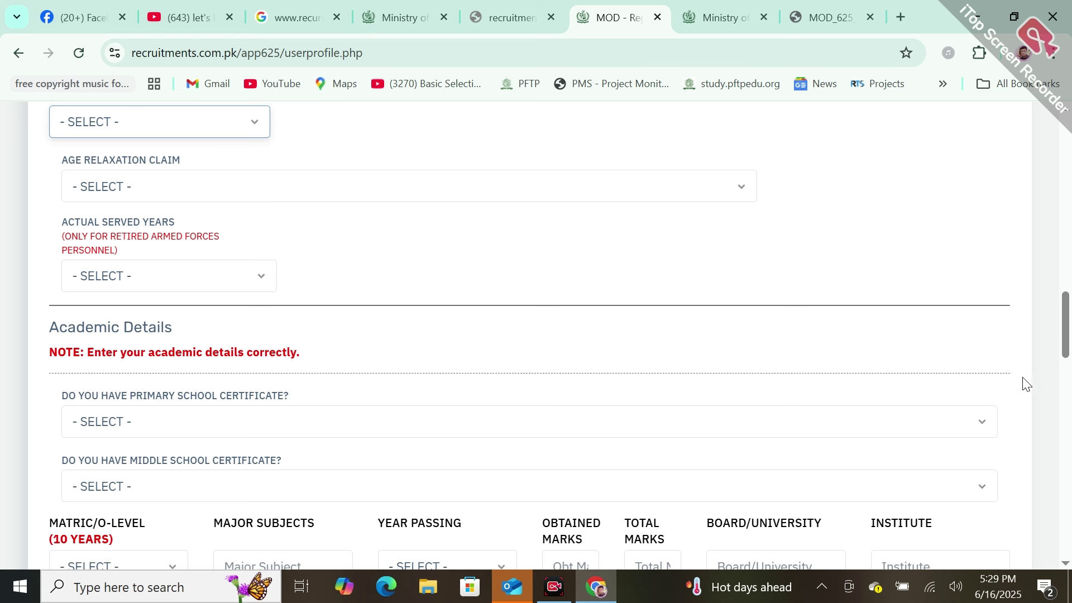
# Answer YES to both the primary and the middle school certificate questions in Academic Details
pyautogui.scroll(-3, 1071, 319)
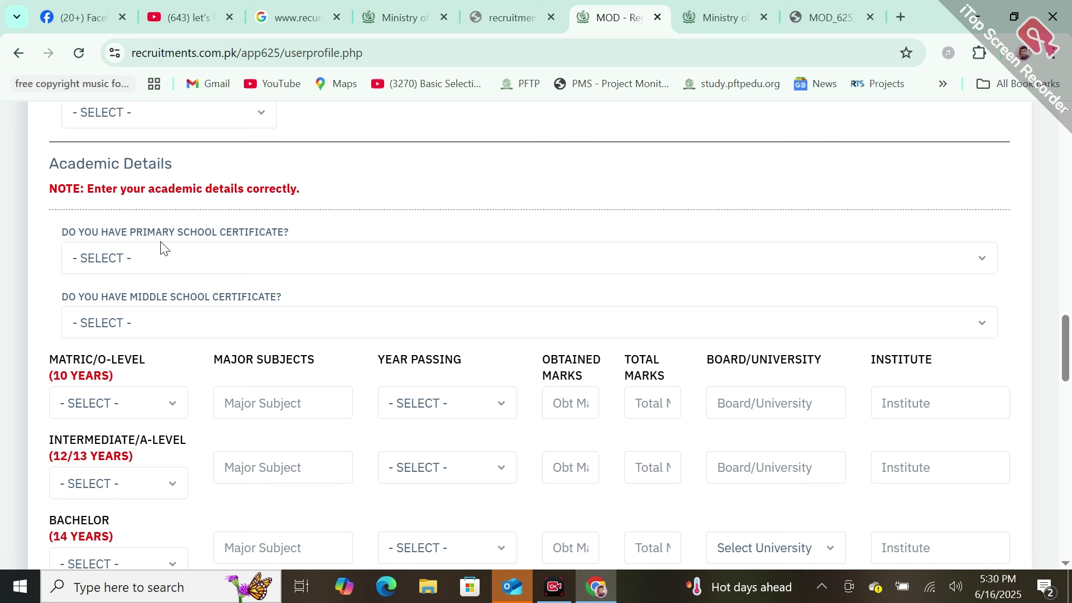
pyautogui.click(256, 263)
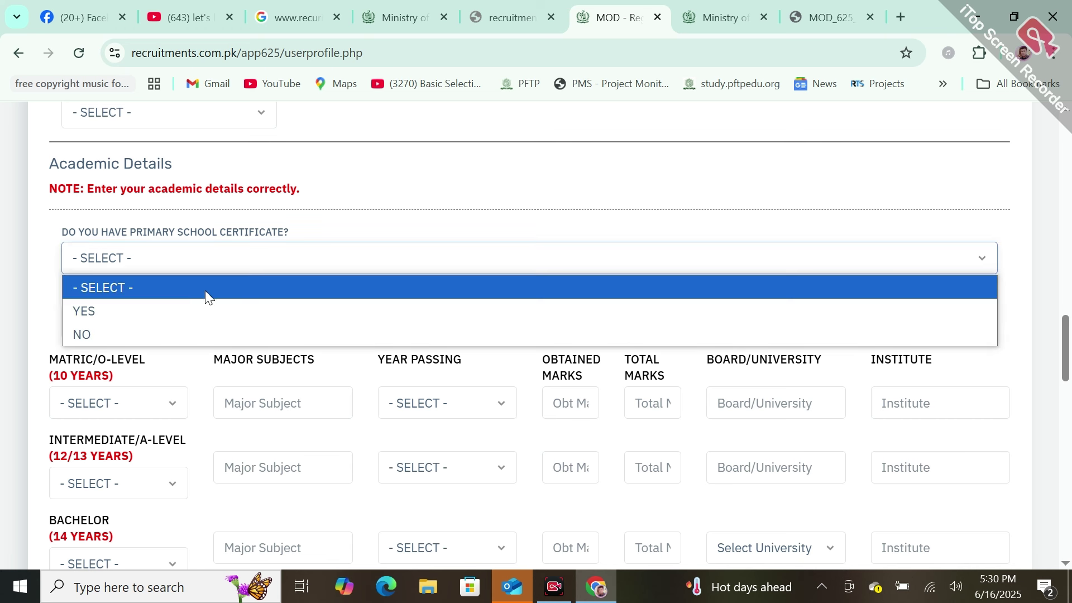
pyautogui.click(179, 311)
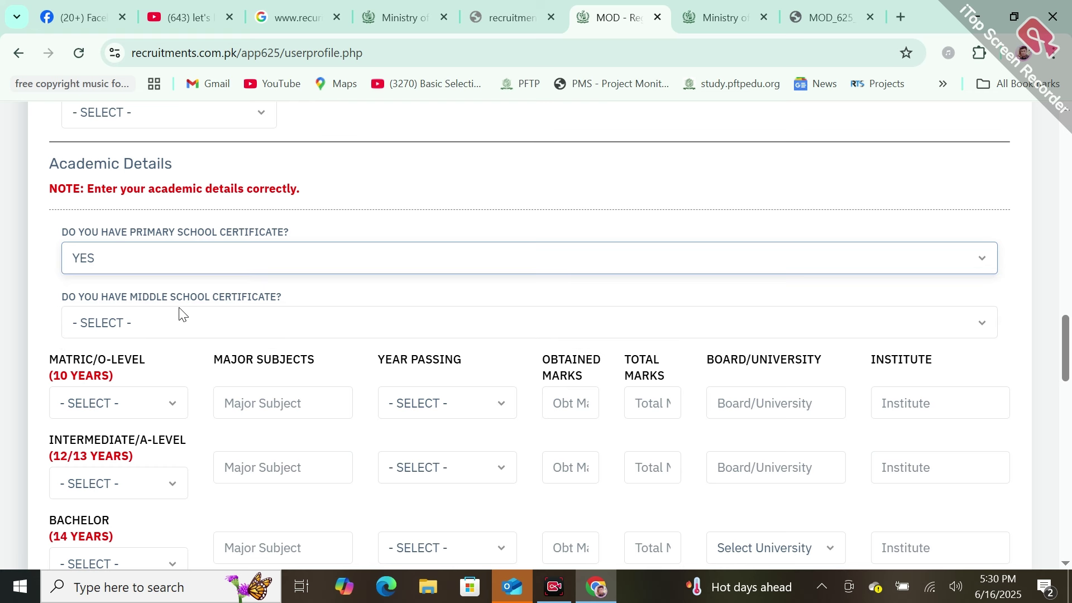
pyautogui.click(179, 330)
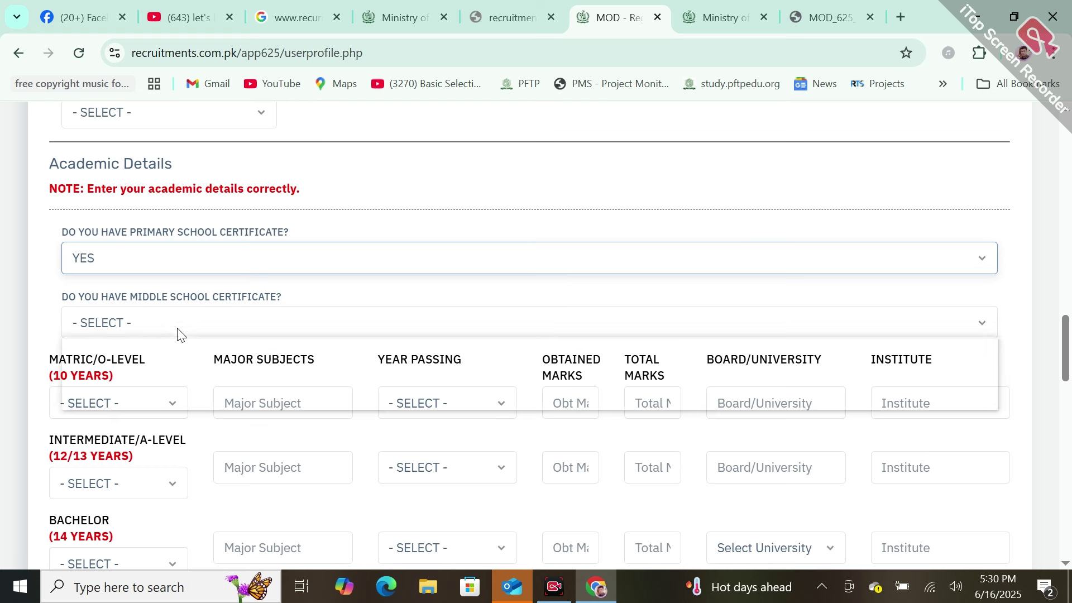
pyautogui.click(122, 376)
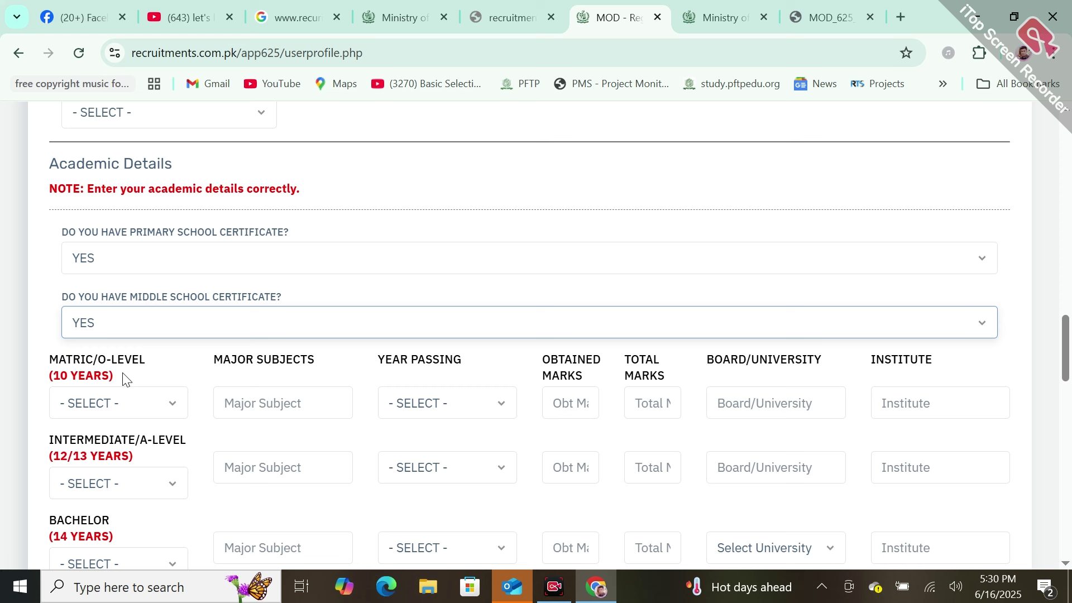
# Set both the primary and the middle school certificate answers to NO
pyautogui.click(250, 257)
pyautogui.click(138, 333)
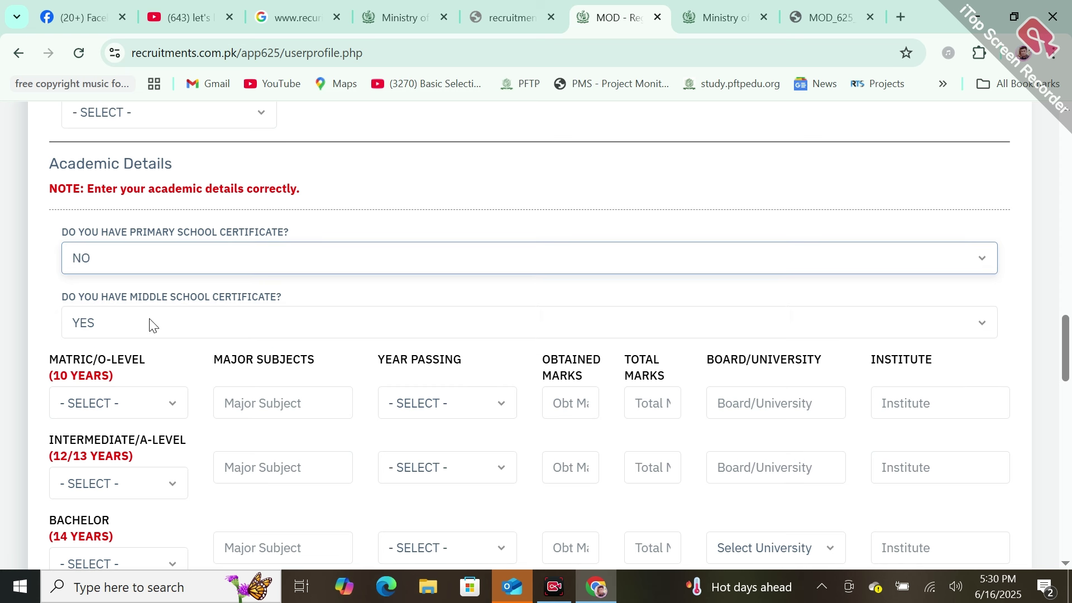
pyautogui.click(146, 326)
pyautogui.click(123, 398)
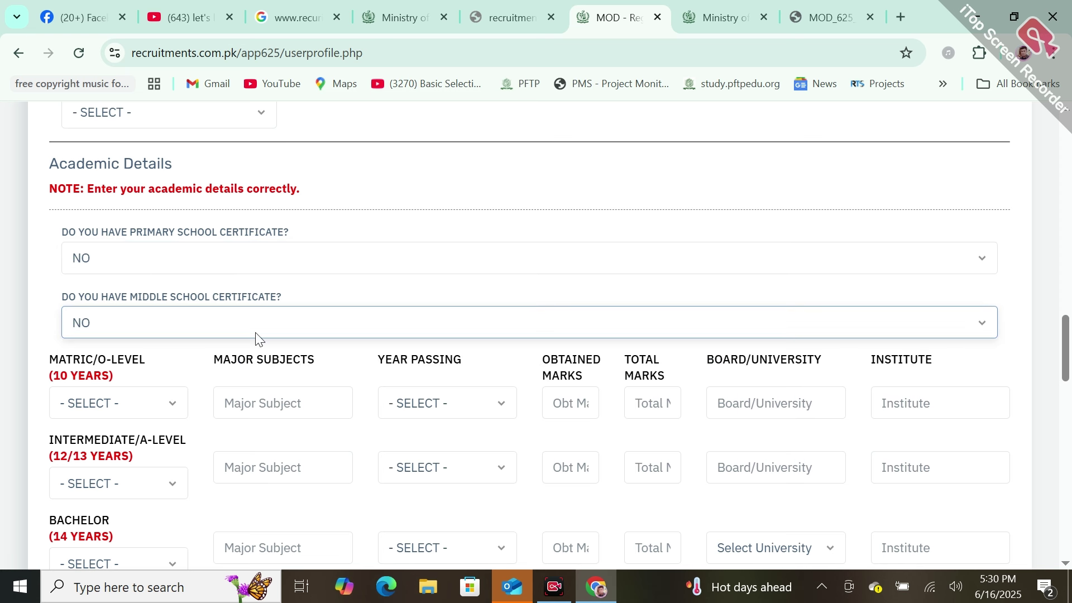
# Set the Matric/O-Level (10 years) qualification in Academic Details to MATRIC
pyautogui.scroll(-3, 1071, 349)
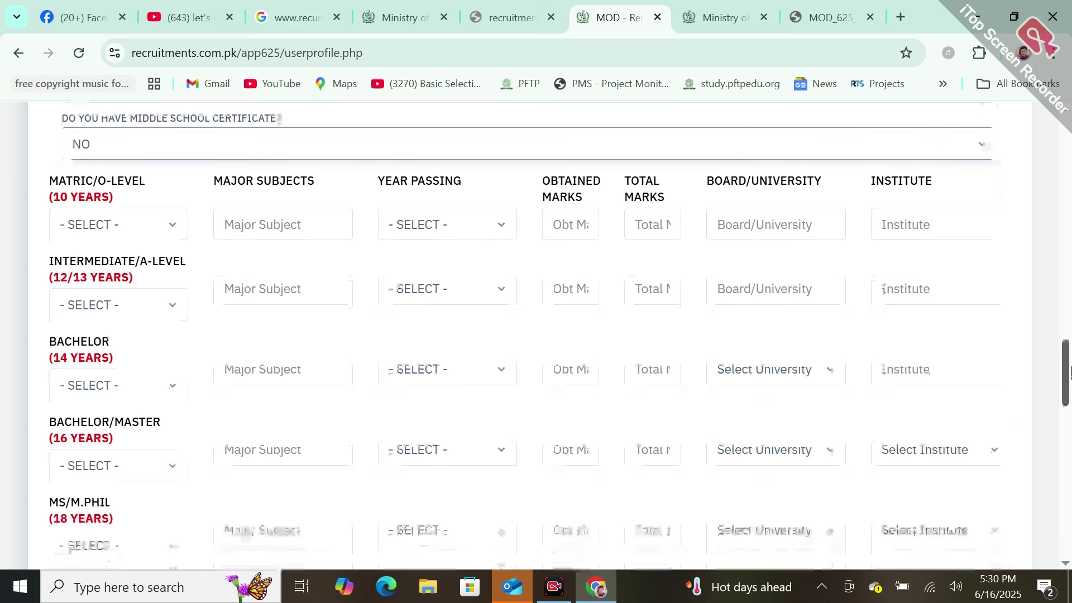
pyautogui.click(114, 224)
pyautogui.click(110, 279)
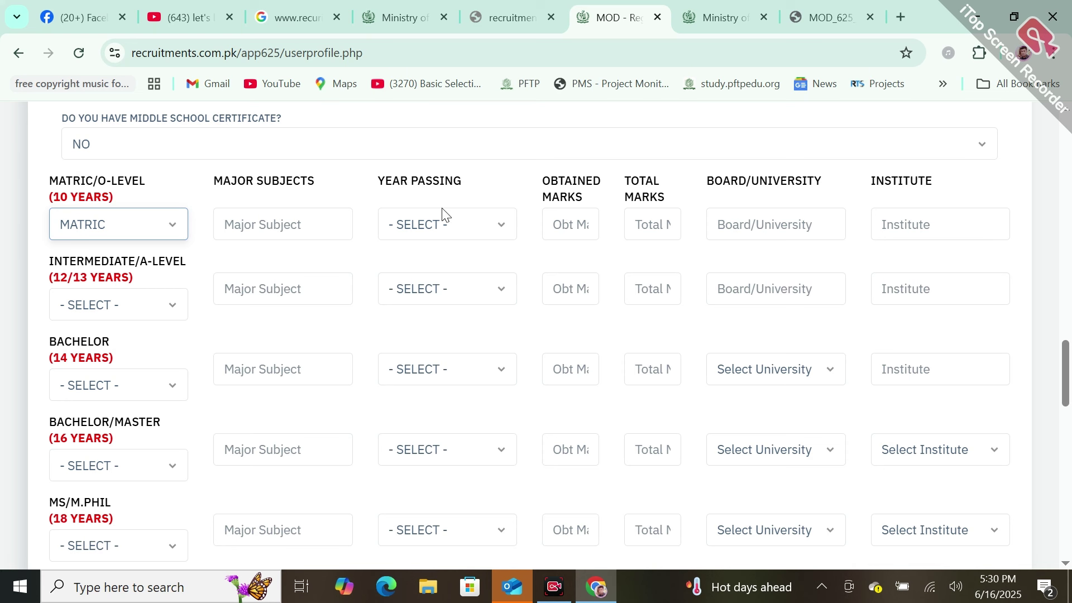
# Check the year-of-passing choices in the Matric row and the Intermediate/A-Level qualification choices
pyautogui.click(438, 227)
pyautogui.click(435, 229)
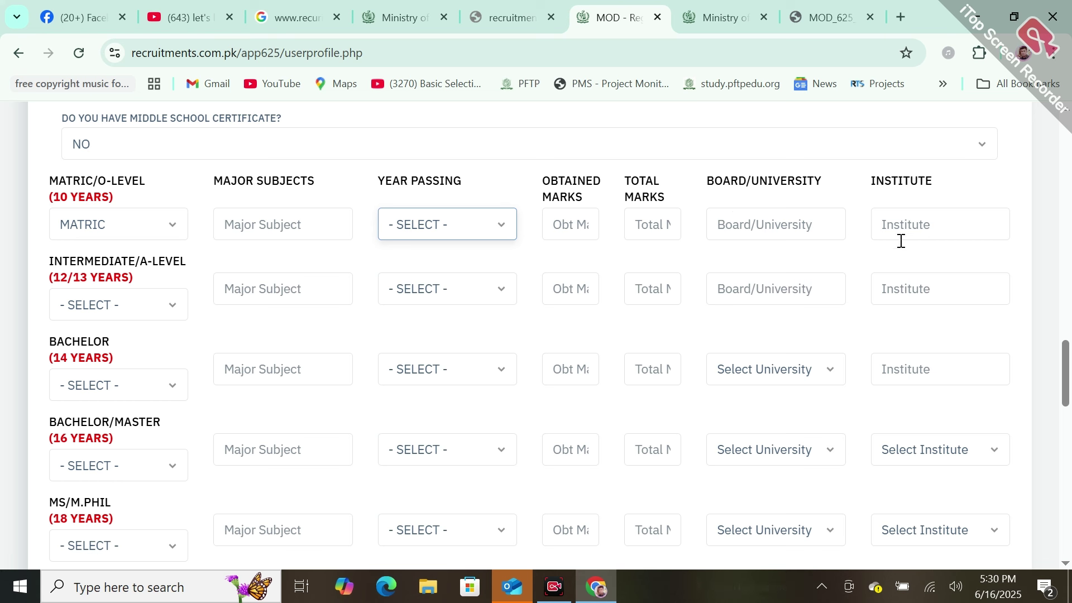
pyautogui.click(102, 296)
pyautogui.click(104, 300)
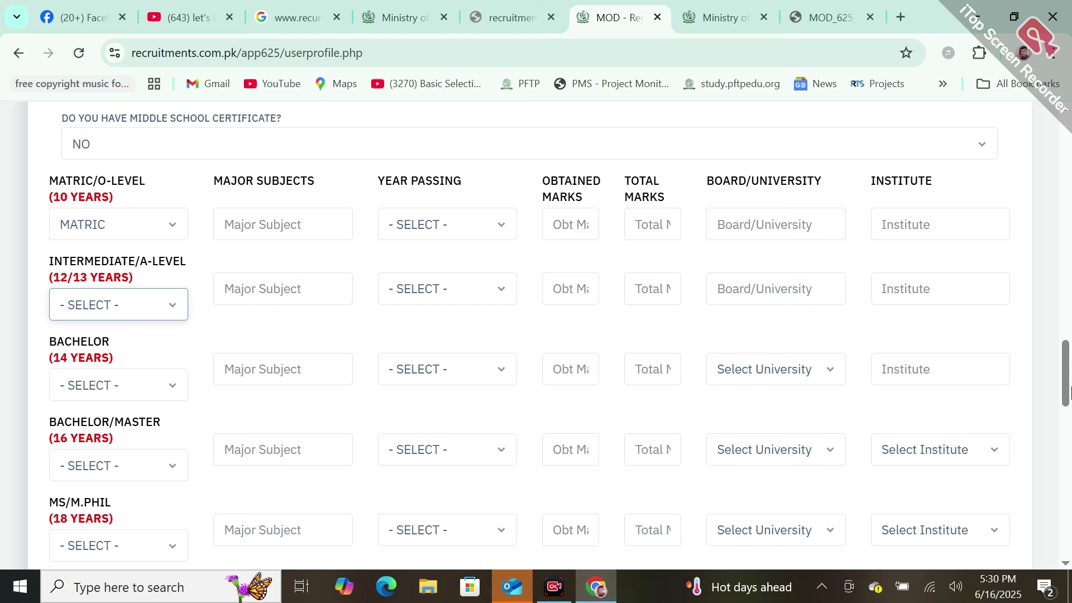
# Set the number of previous attempts in MOD to NILL, and change the answer to 2
pyautogui.moveTo(1068, 389); pyautogui.dragTo(1067, 430)
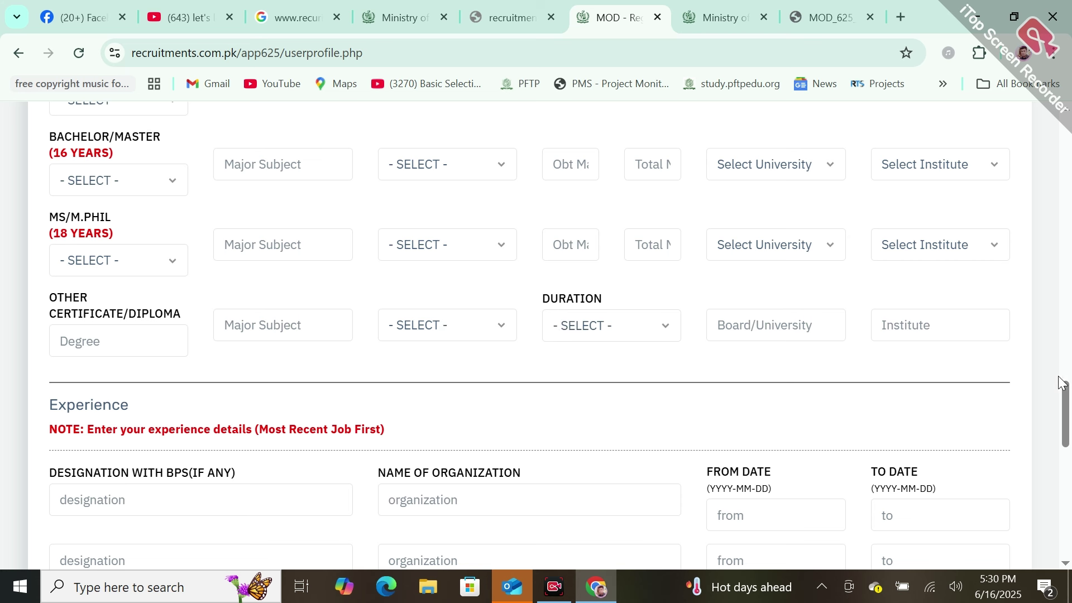
pyautogui.scroll(-3, 1070, 424)
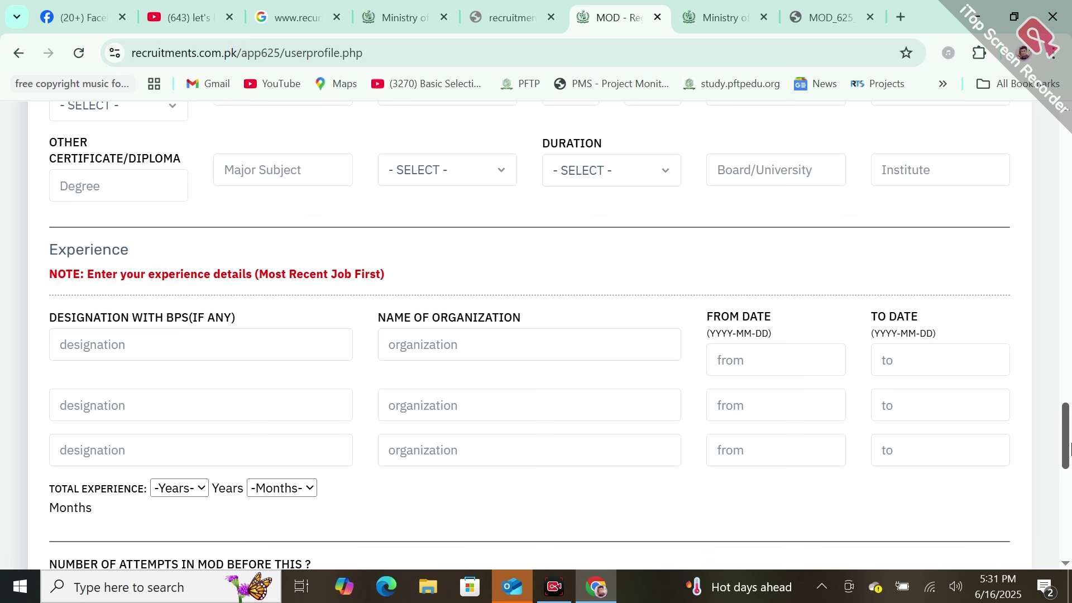
pyautogui.scroll(-6, 1067, 441)
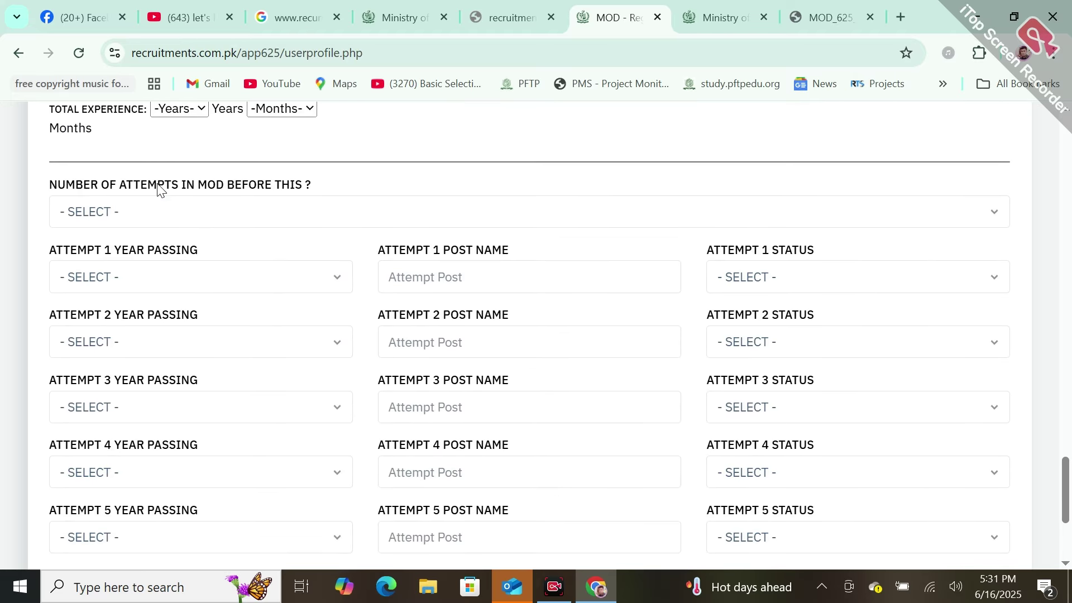
pyautogui.click(262, 214)
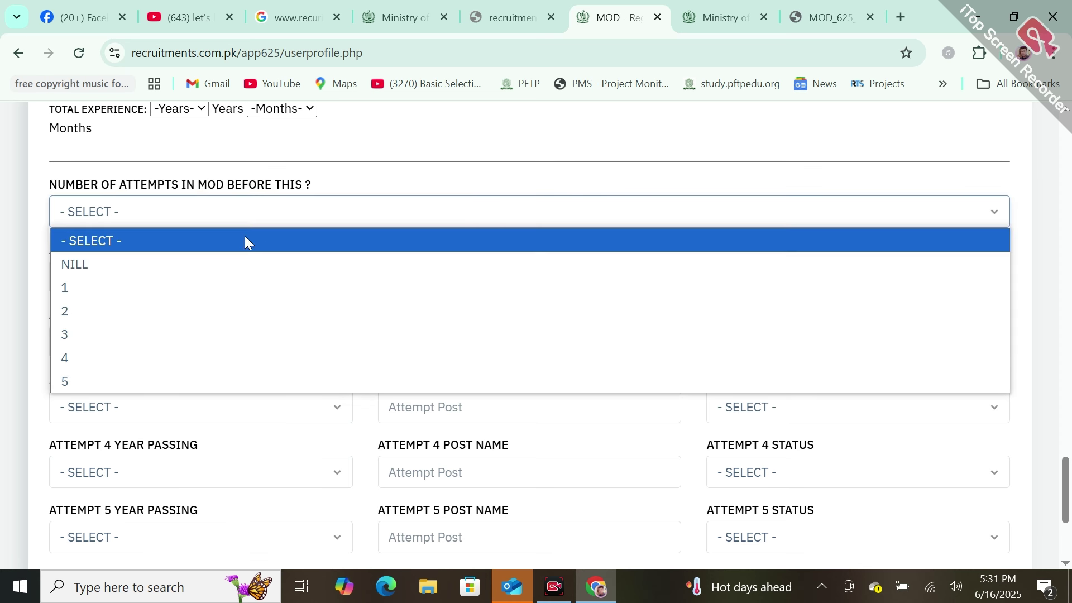
pyautogui.click(199, 263)
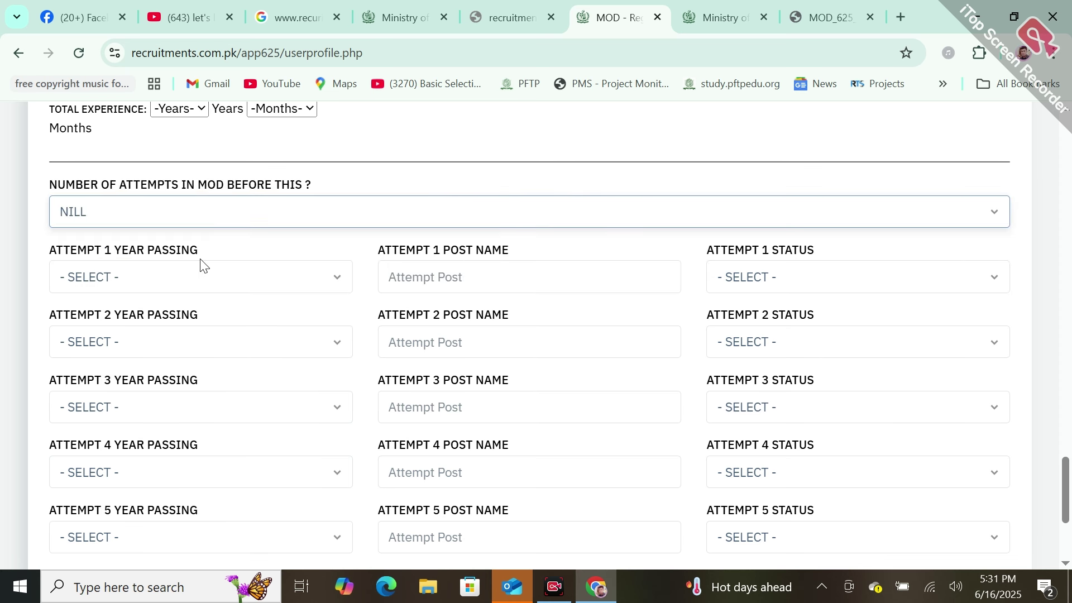
pyautogui.click(159, 213)
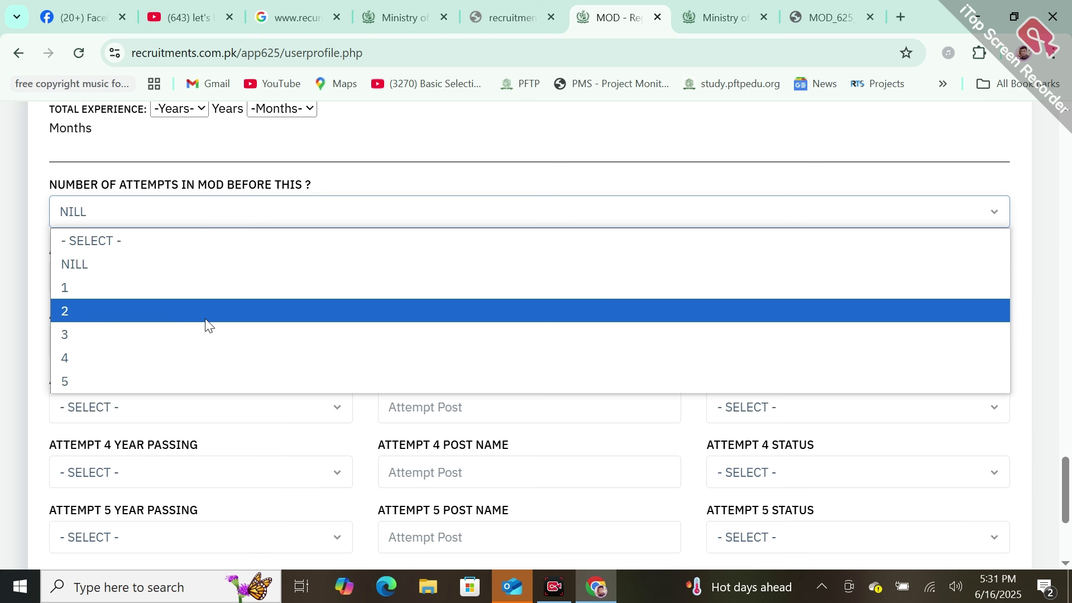
pyautogui.click(165, 310)
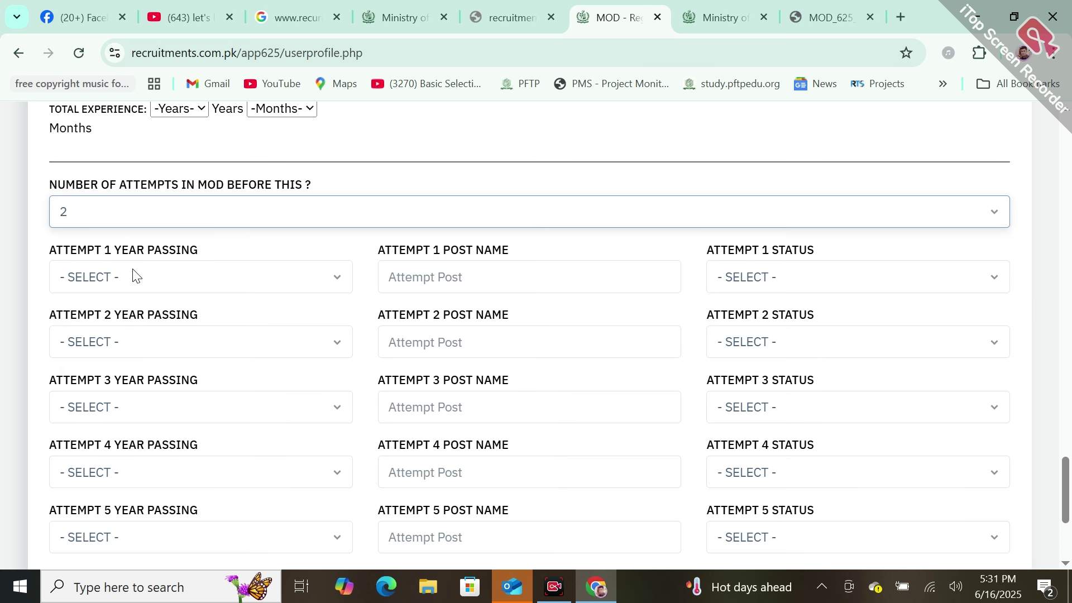
# Check the year-of-passing, post name and status fields for attempt 1, including their available choices
pyautogui.click(198, 276)
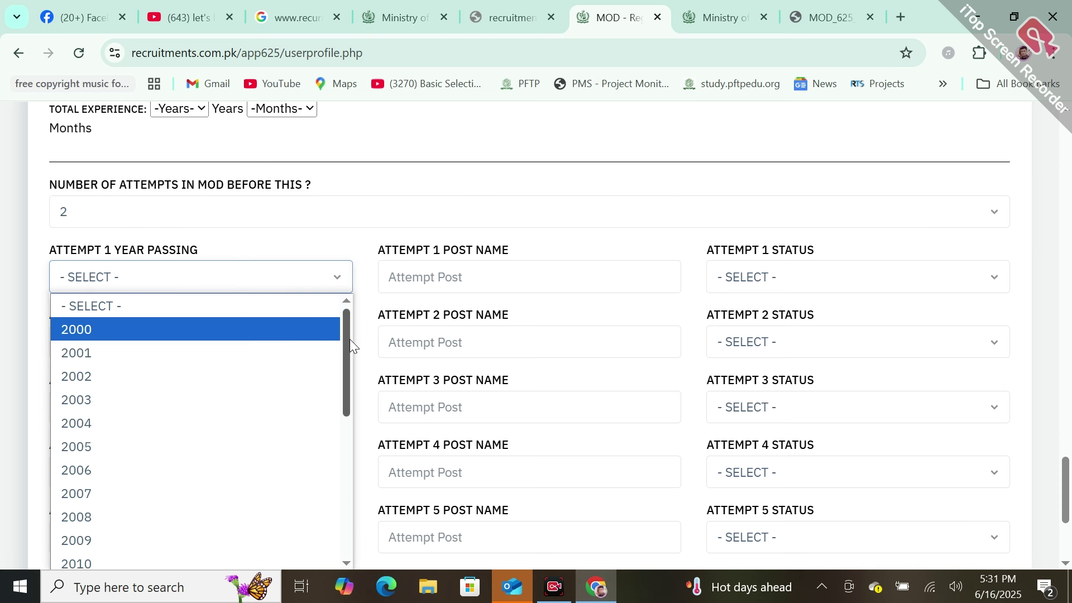
pyautogui.click(478, 268)
pyautogui.click(481, 272)
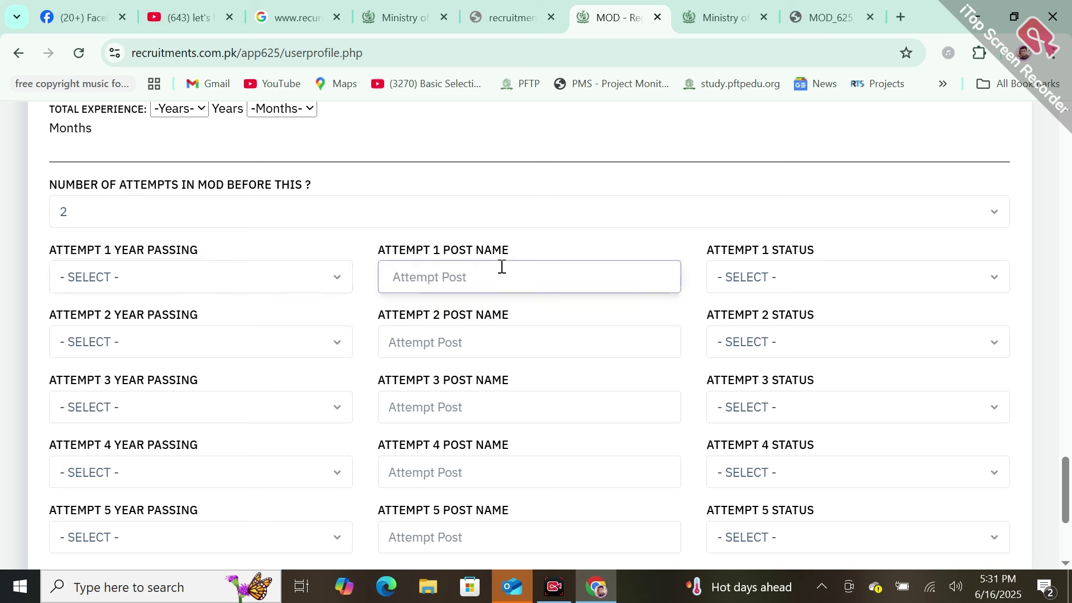
pyautogui.click(836, 276)
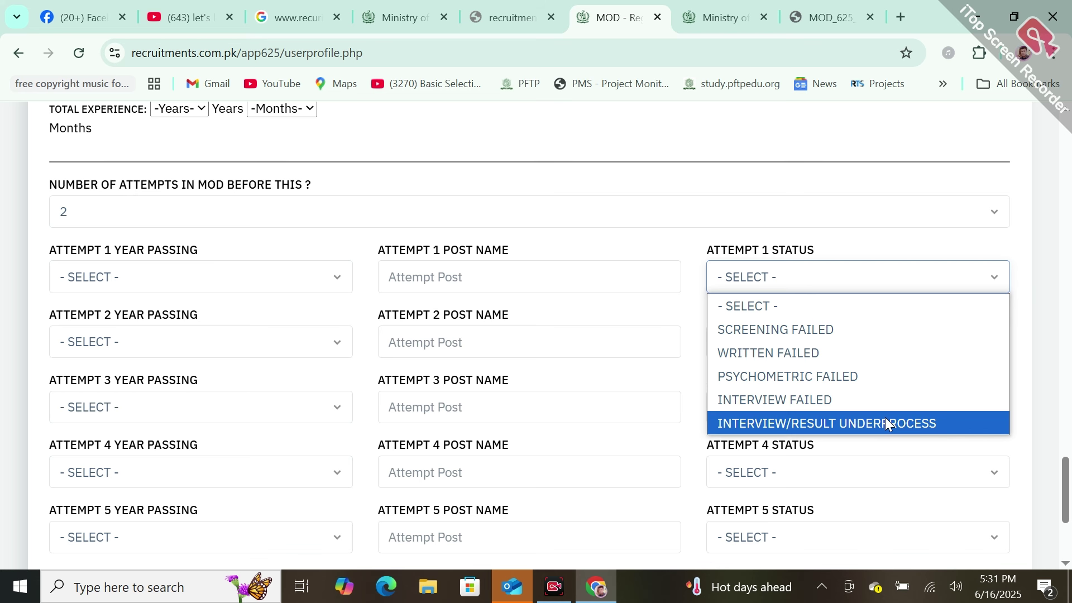
pyautogui.click(672, 215)
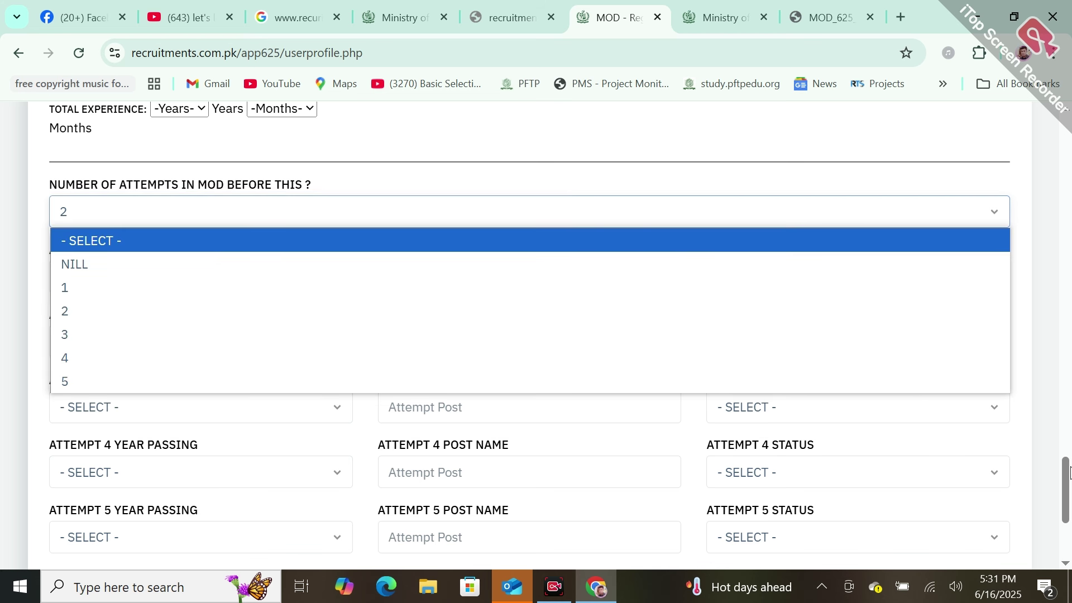
# Answer NO to the question about being a government employee and applying through proper channel
pyautogui.scroll(-4, 1068, 472)
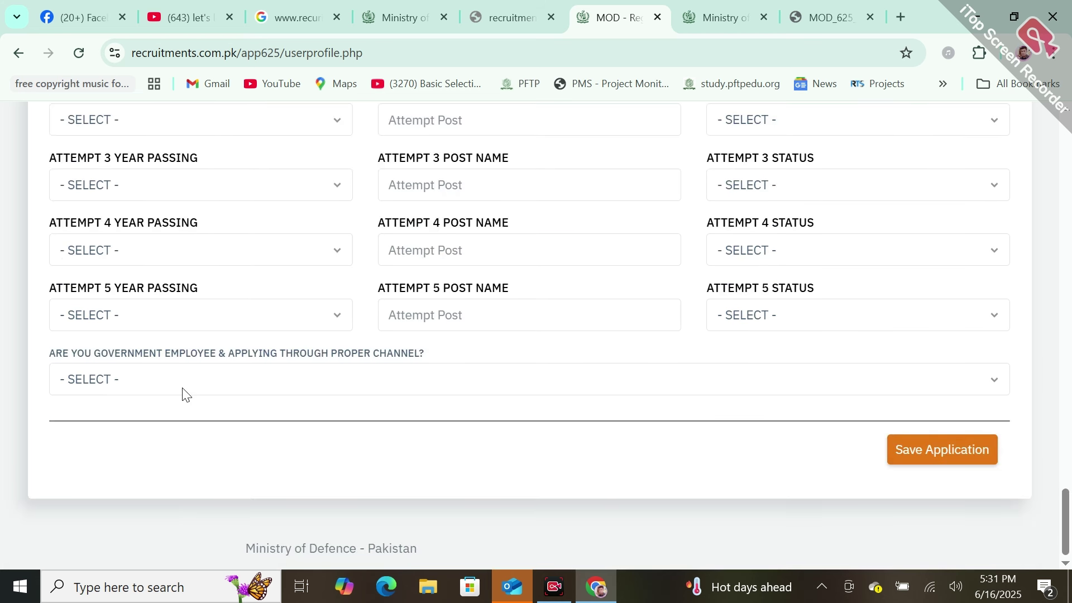
pyautogui.click(185, 391)
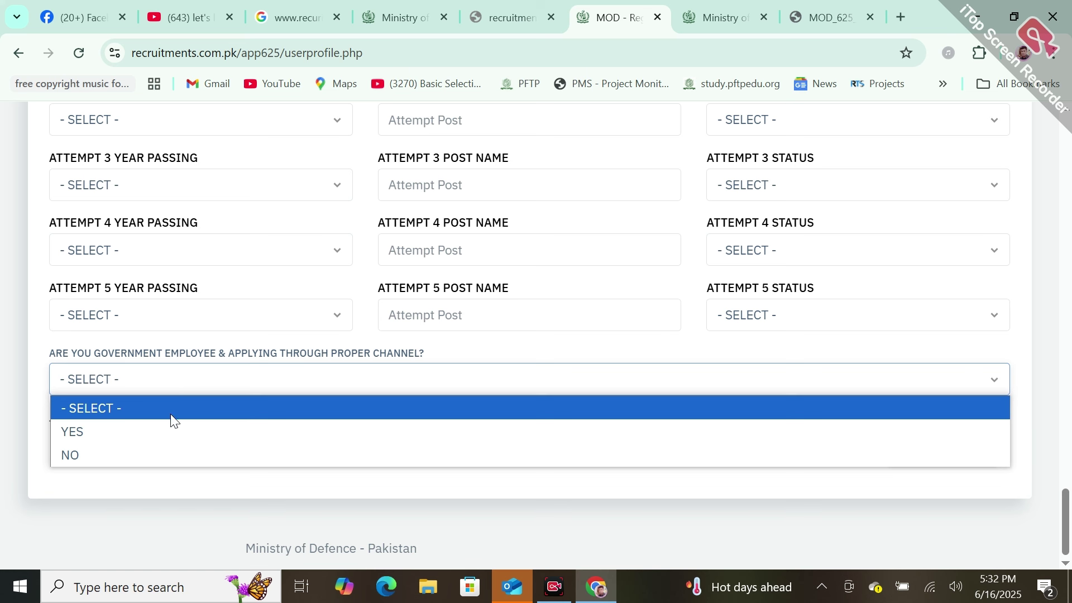
pyautogui.click(131, 454)
pyautogui.click(966, 461)
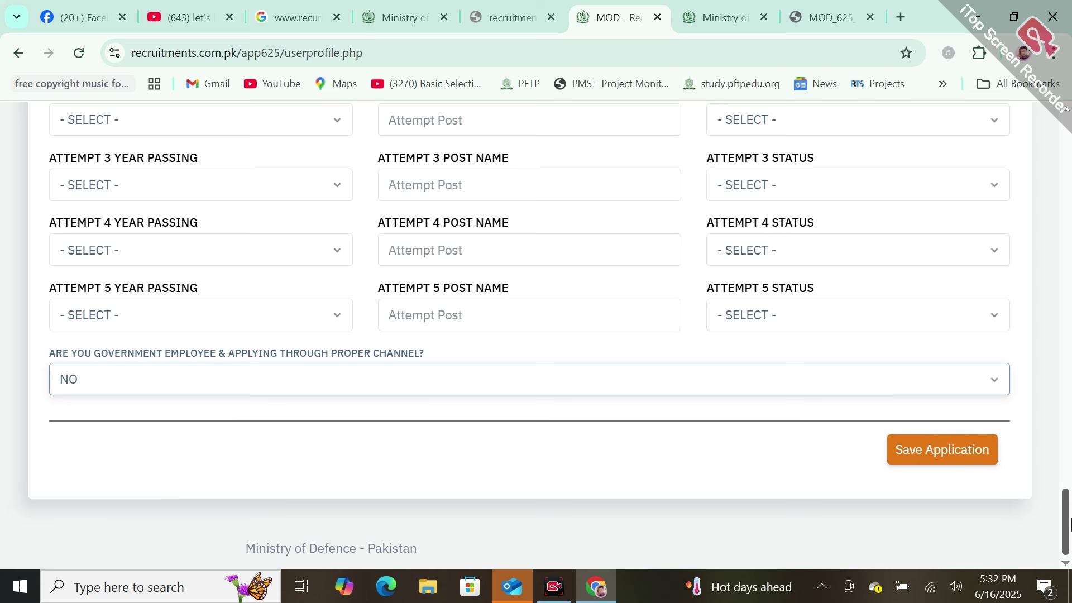
pyautogui.moveTo(1066, 494); pyautogui.dragTo(1070, 83)
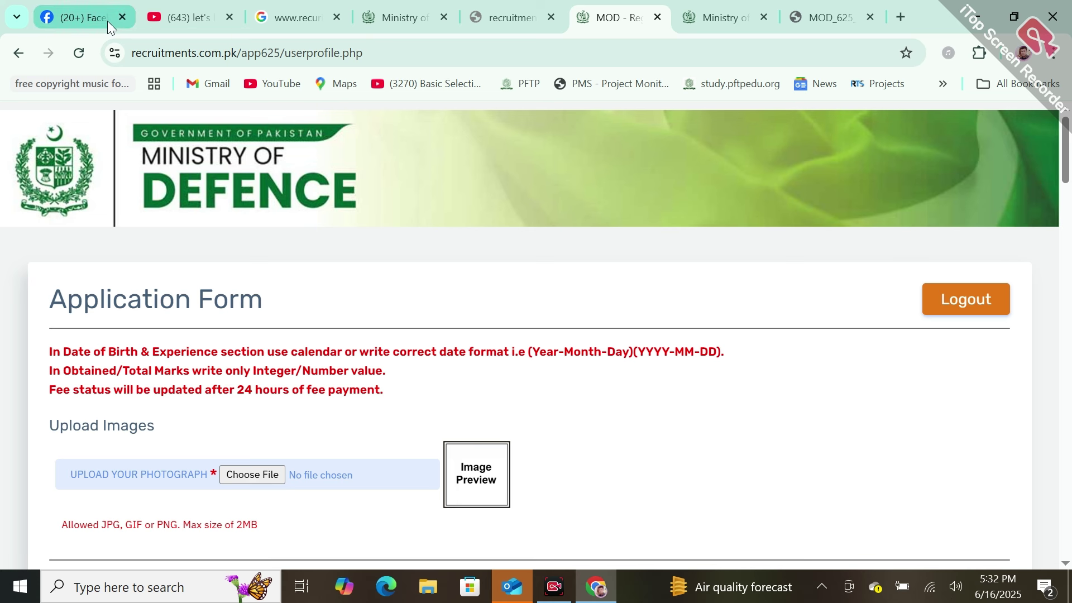
# Switch to the creator's Facebook page and YouTube channel, and look over the channel's latest videos
pyautogui.click(95, 10)
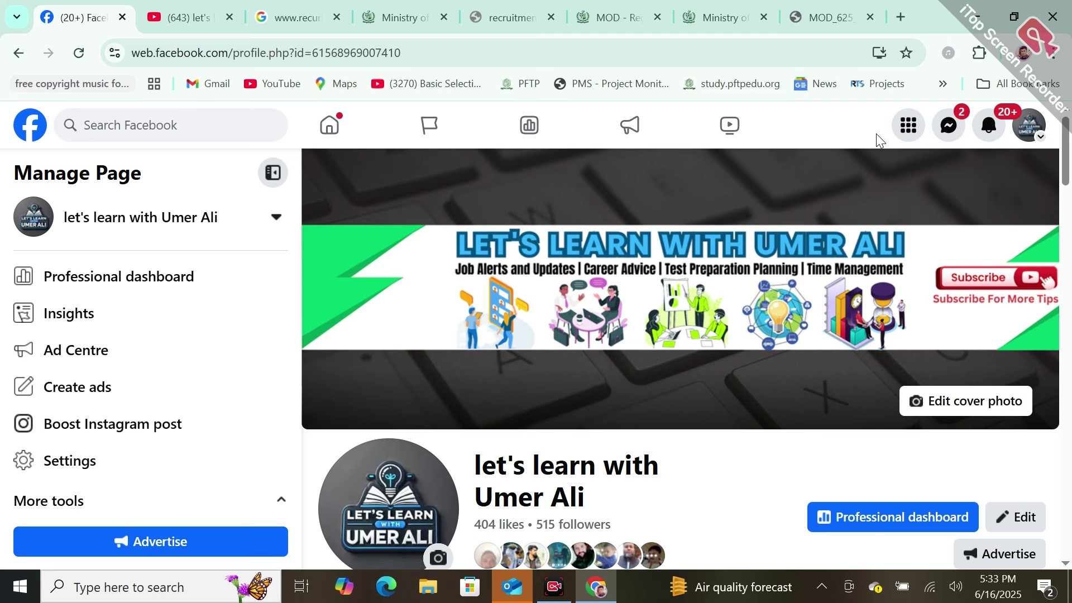
pyautogui.click(217, 8)
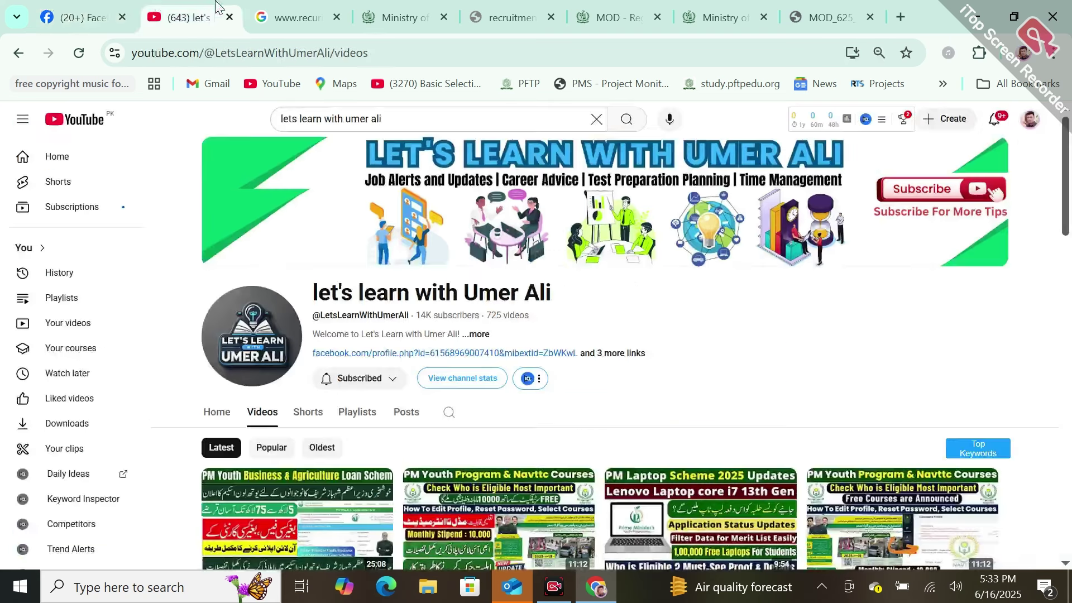
pyautogui.scroll(-3, 1070, 187)
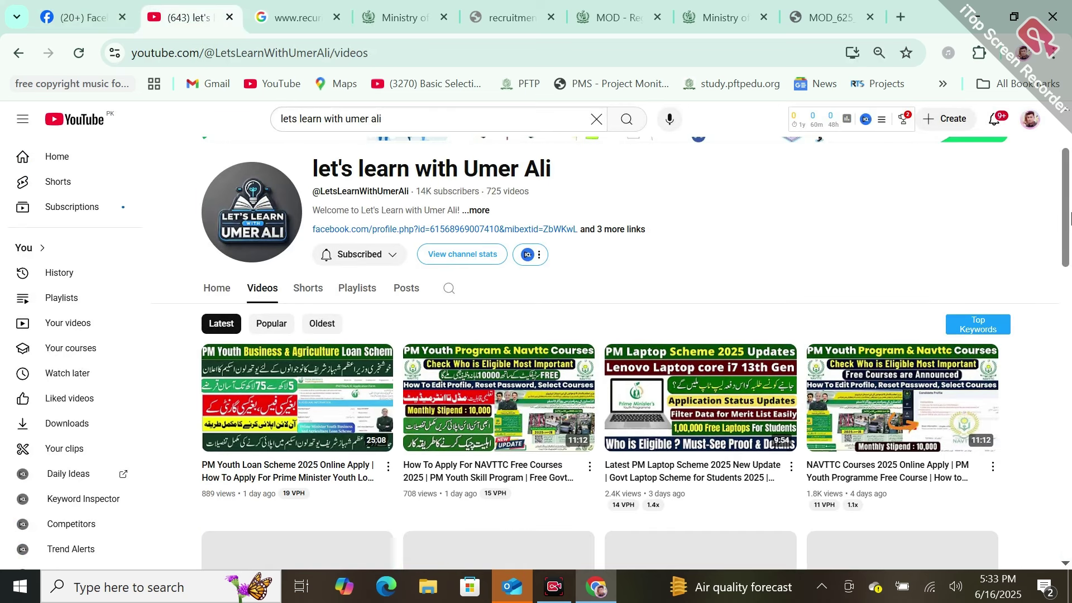
pyautogui.scroll(3, 1069, 190)
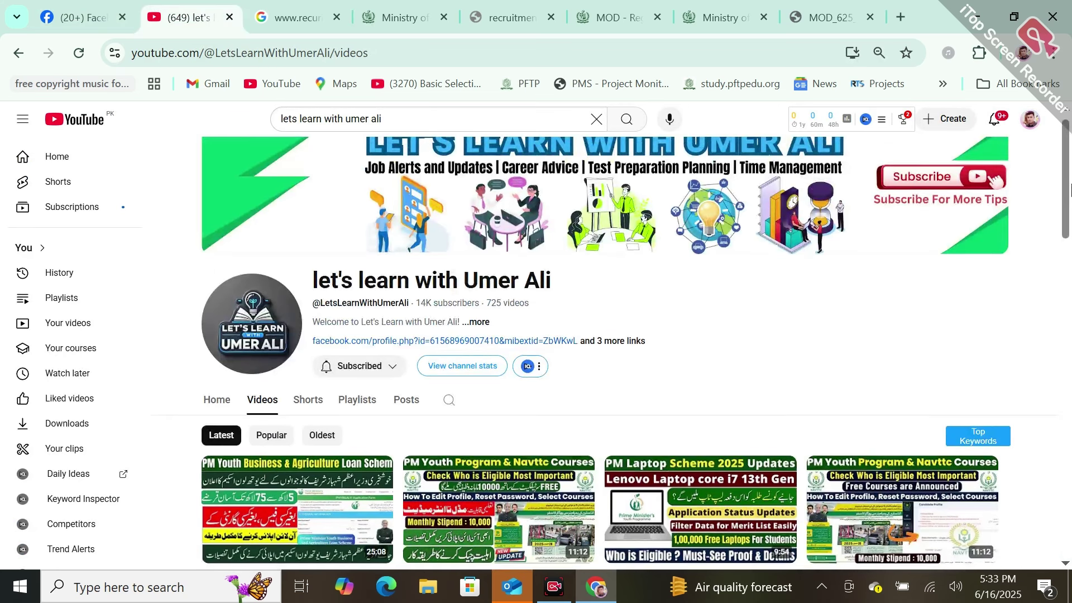
pyautogui.scroll(1, 1070, 178)
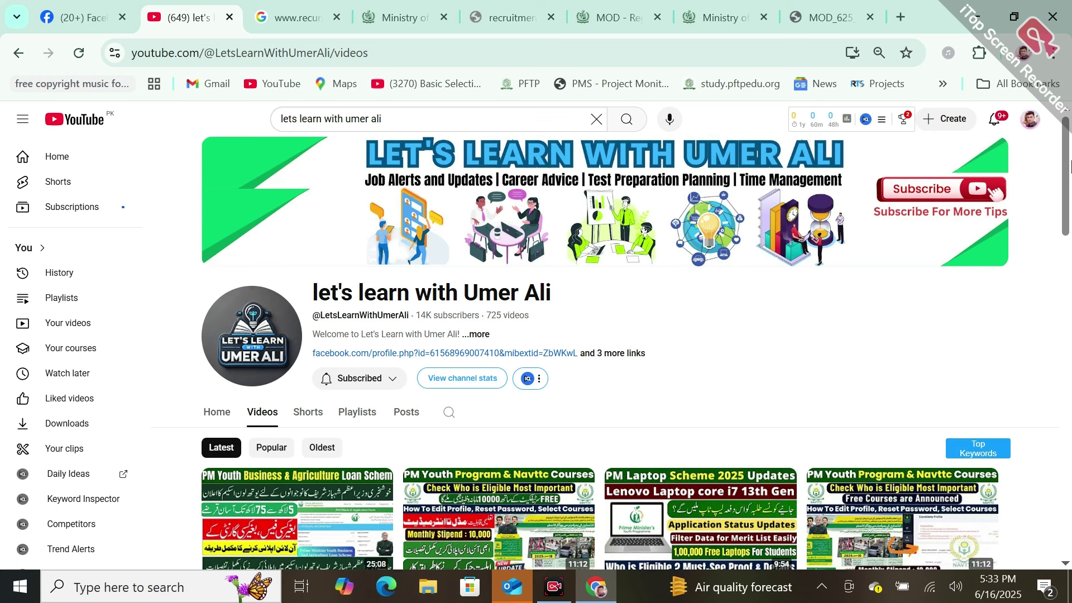